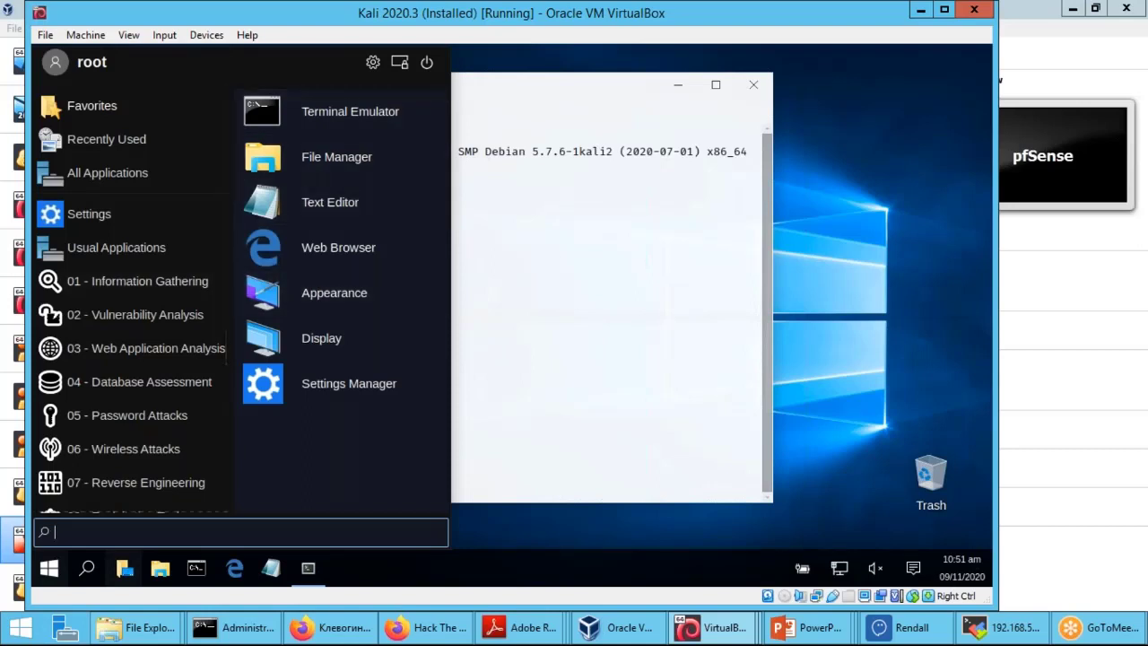
pyautogui.click(616, 248)
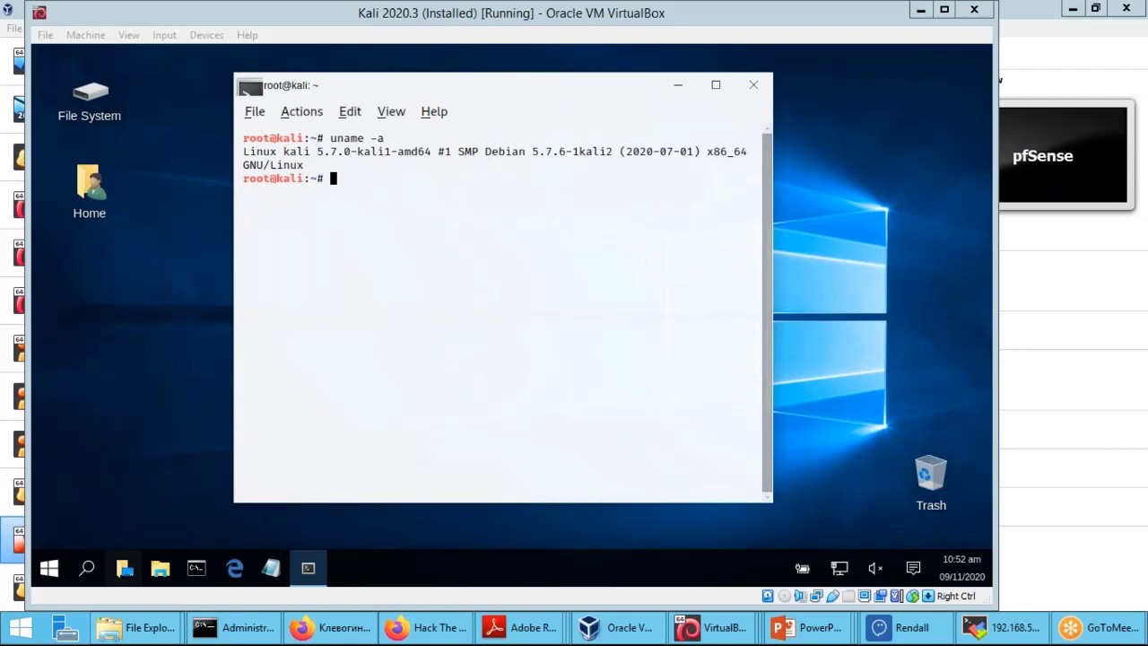
pyautogui.click(50, 567)
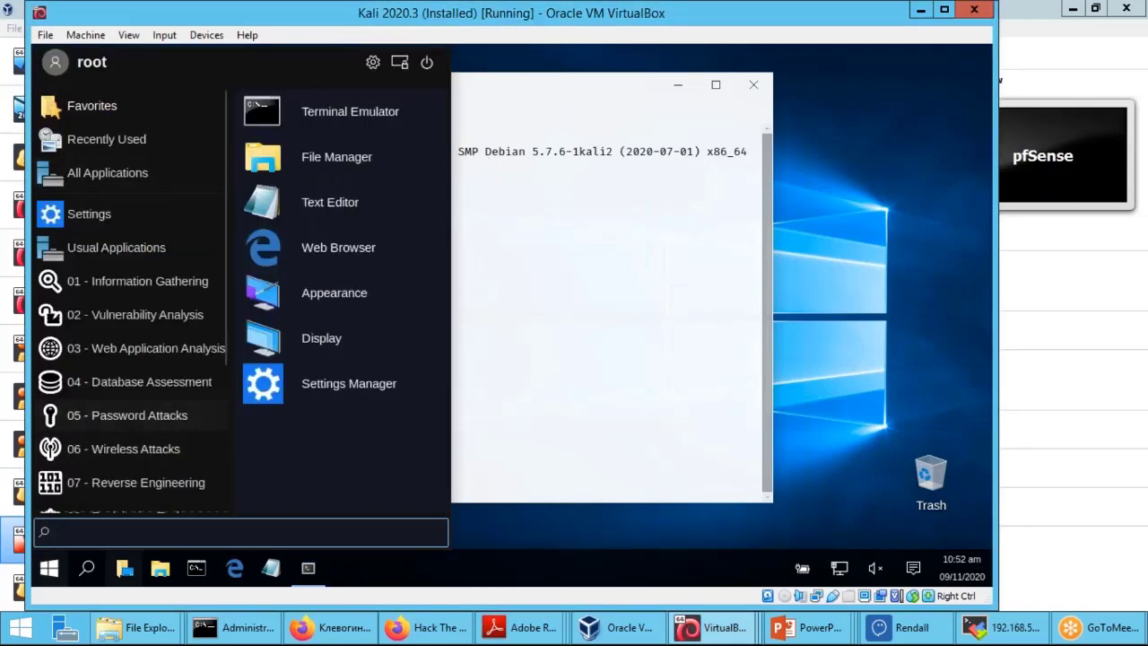
pyautogui.press('Escape')
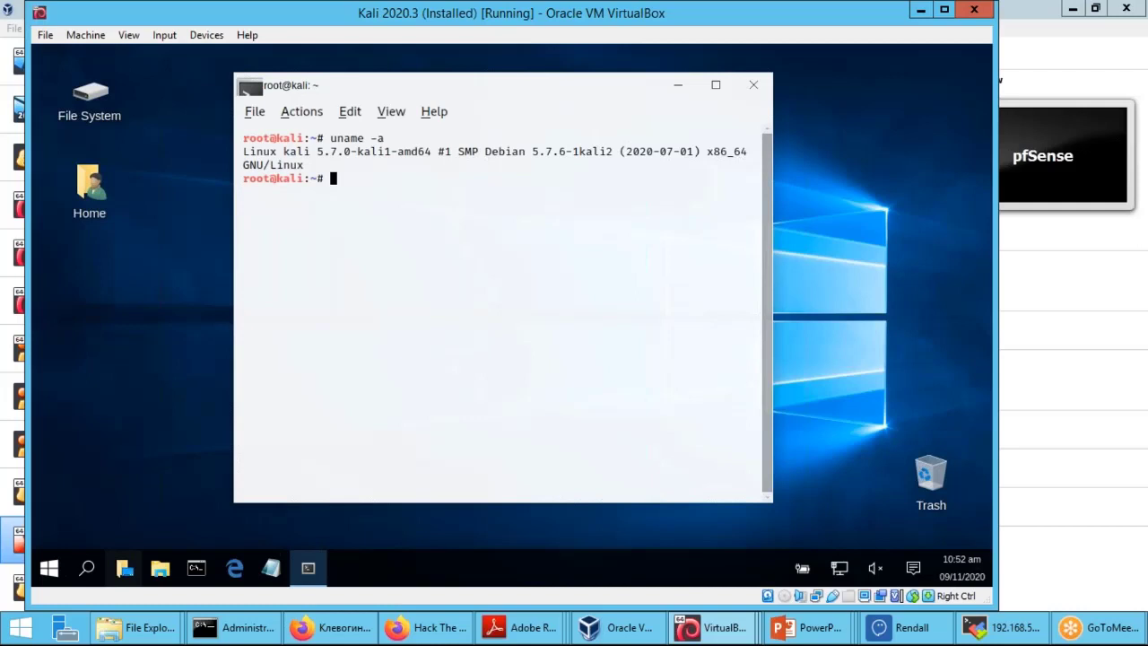
# Browse the Kali application categories, examining the tools under Vulnerability Analysis, including Fuzzing Tools, and under Password Attacks.
pyautogui.click(48, 567)
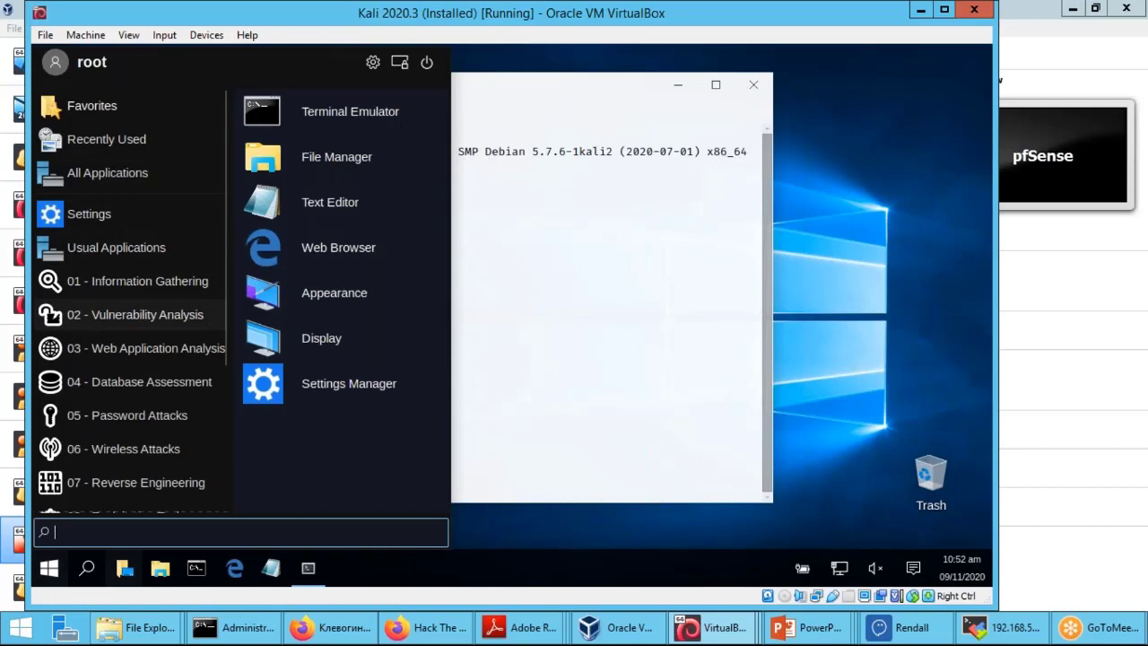
pyautogui.click(135, 314)
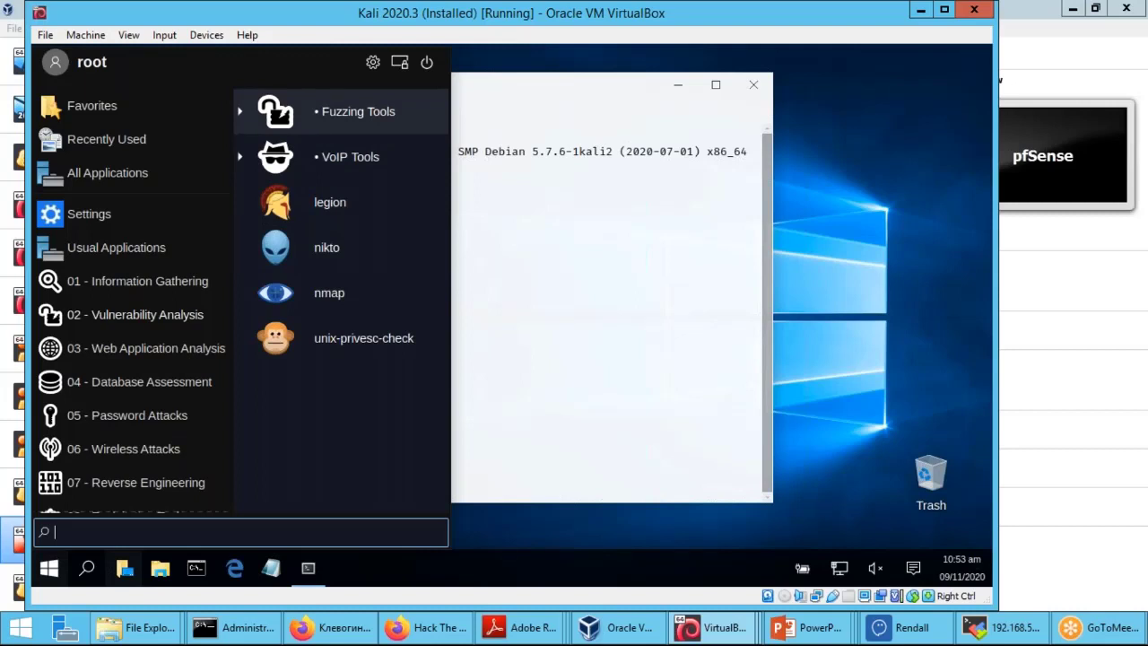
pyautogui.click(350, 111)
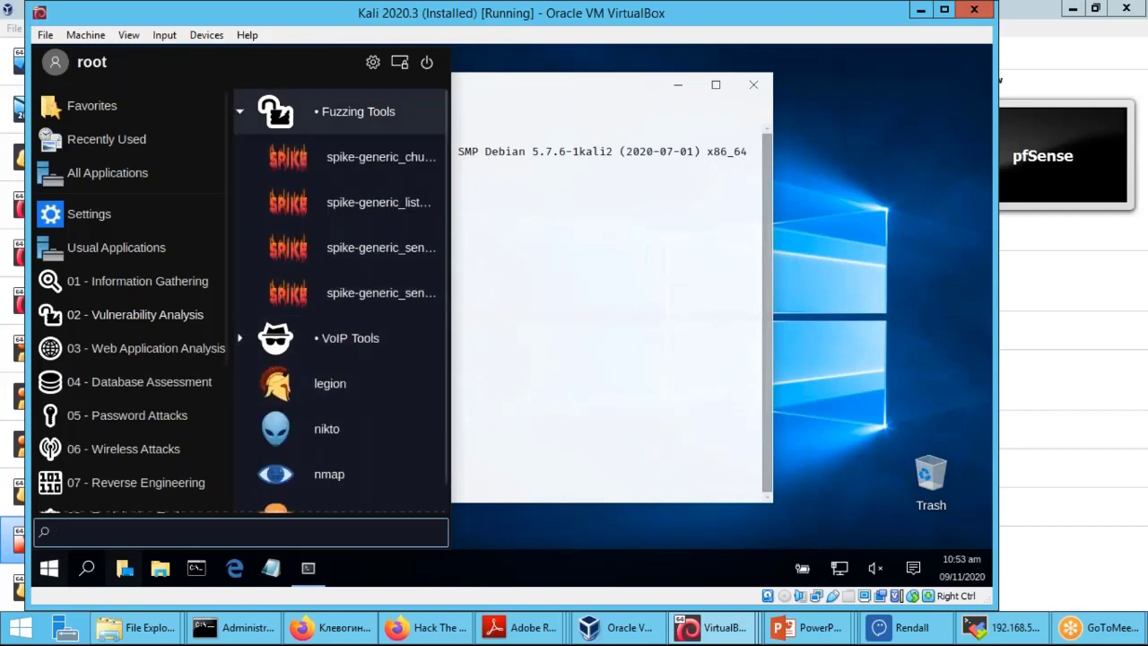
pyautogui.click(350, 112)
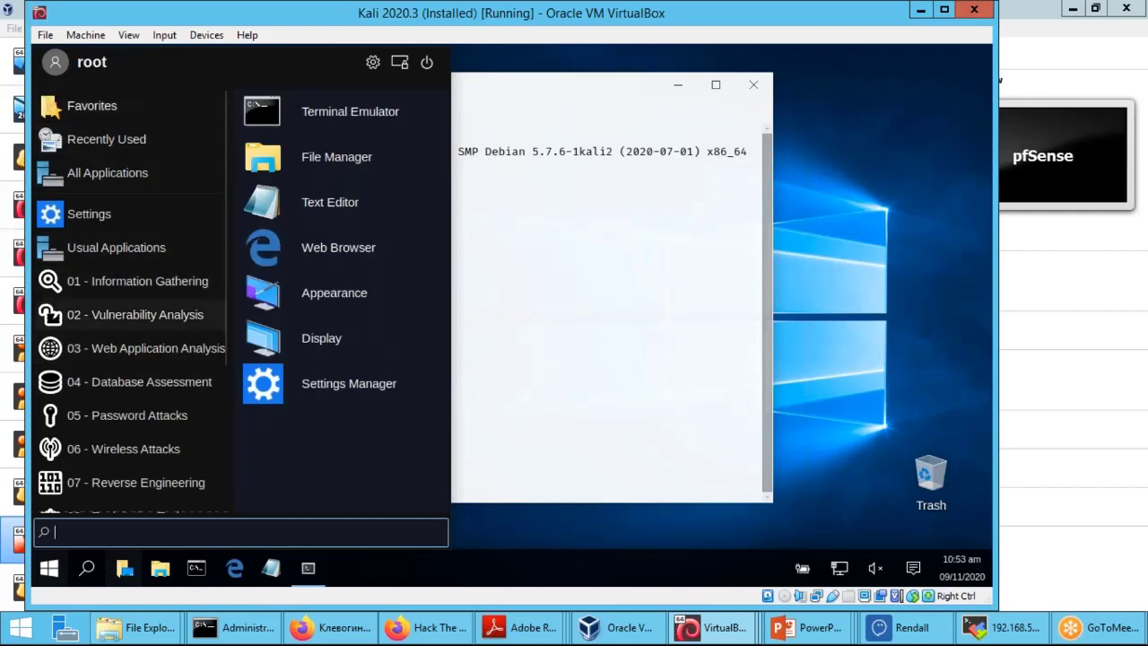
pyautogui.click(127, 415)
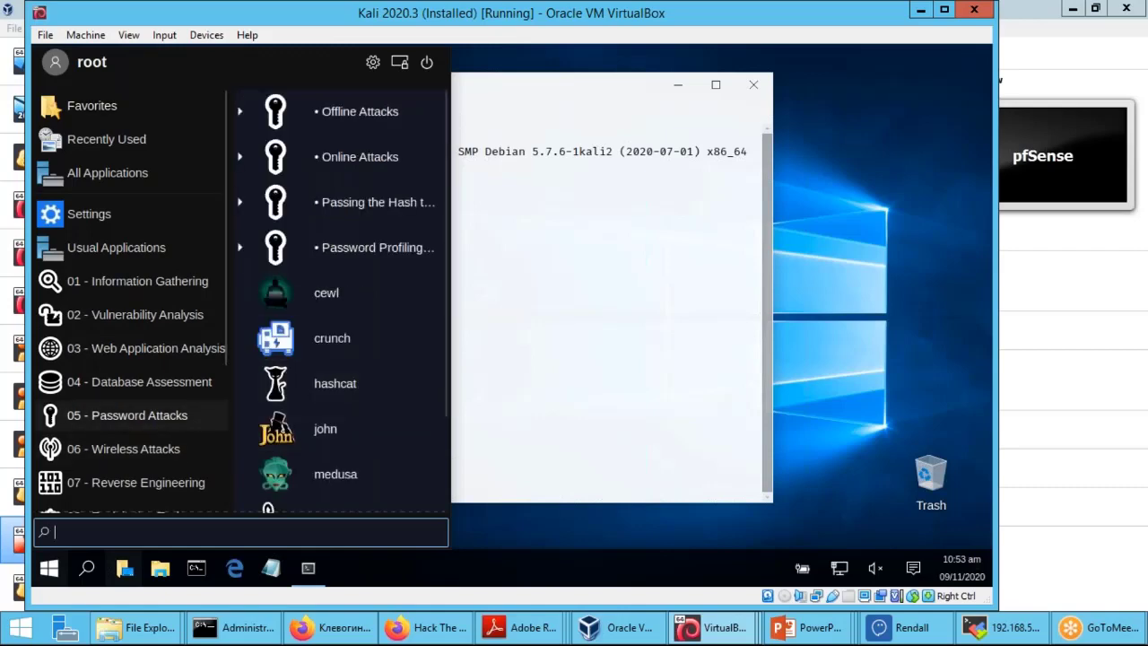
pyautogui.scroll(-3, 132, 300)
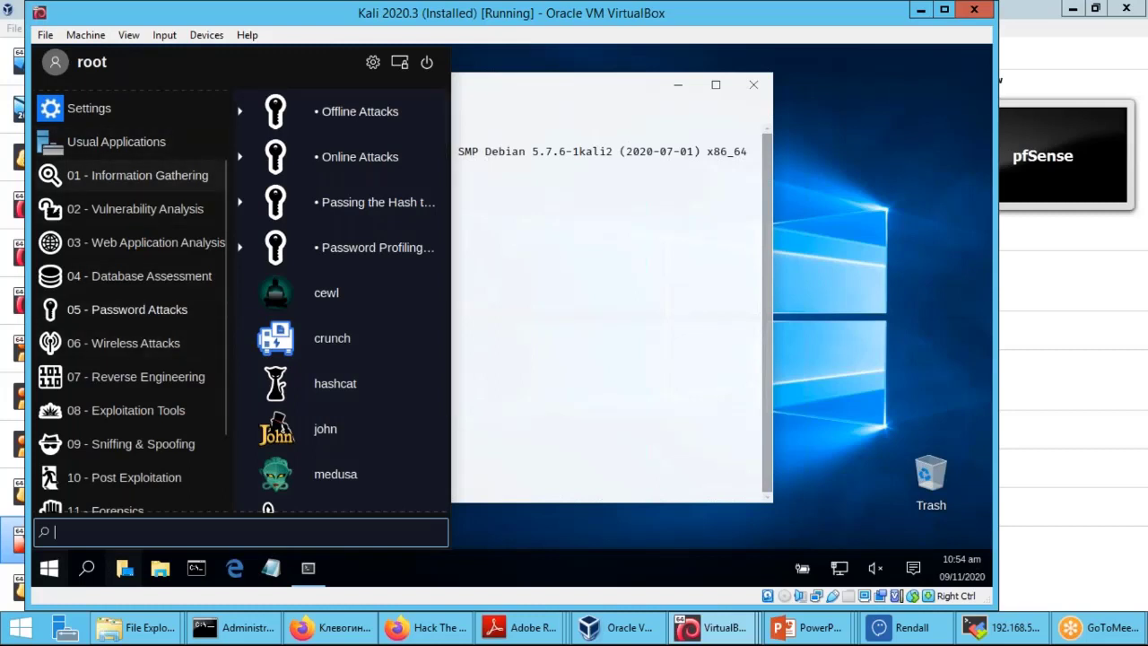
pyautogui.scroll(-3, 130, 443)
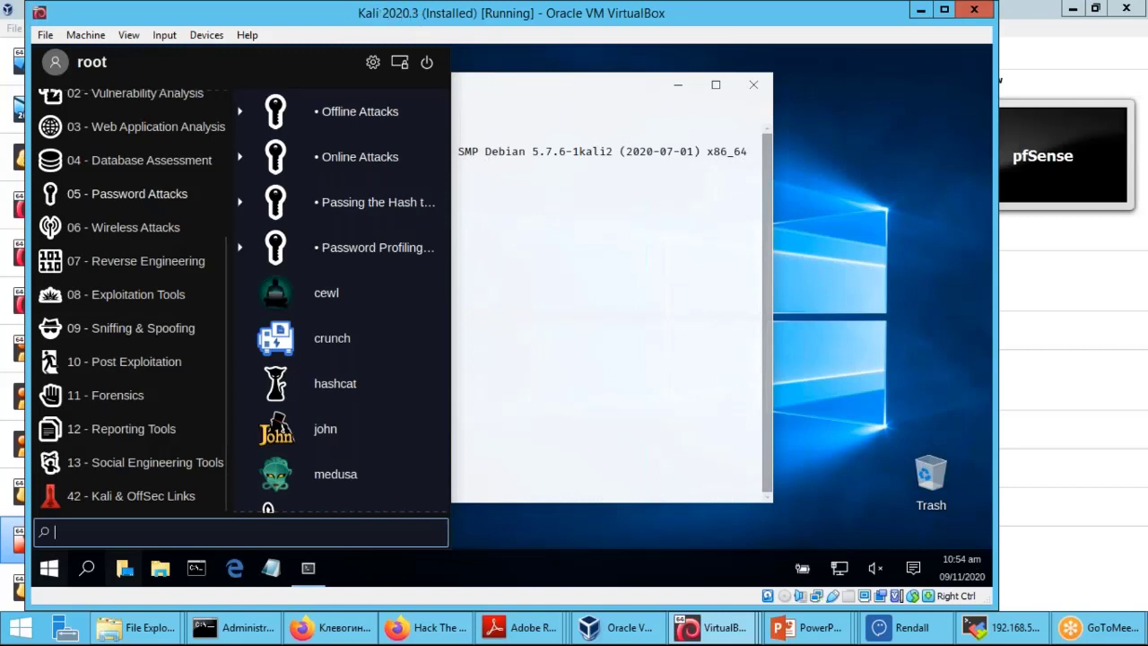
pyautogui.press('Escape')
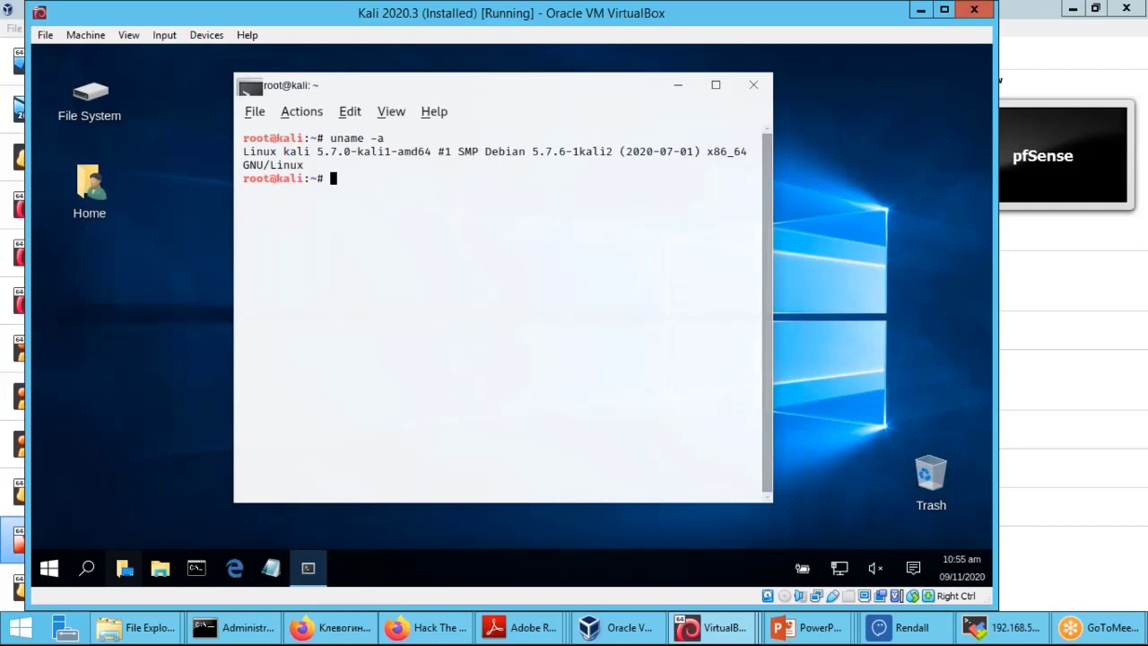
# Switch to Oracle VM VirtualBox Manager and view the details of the Kali 2018.2 and Kali 2020.3 machines.
pyautogui.click(619, 628)
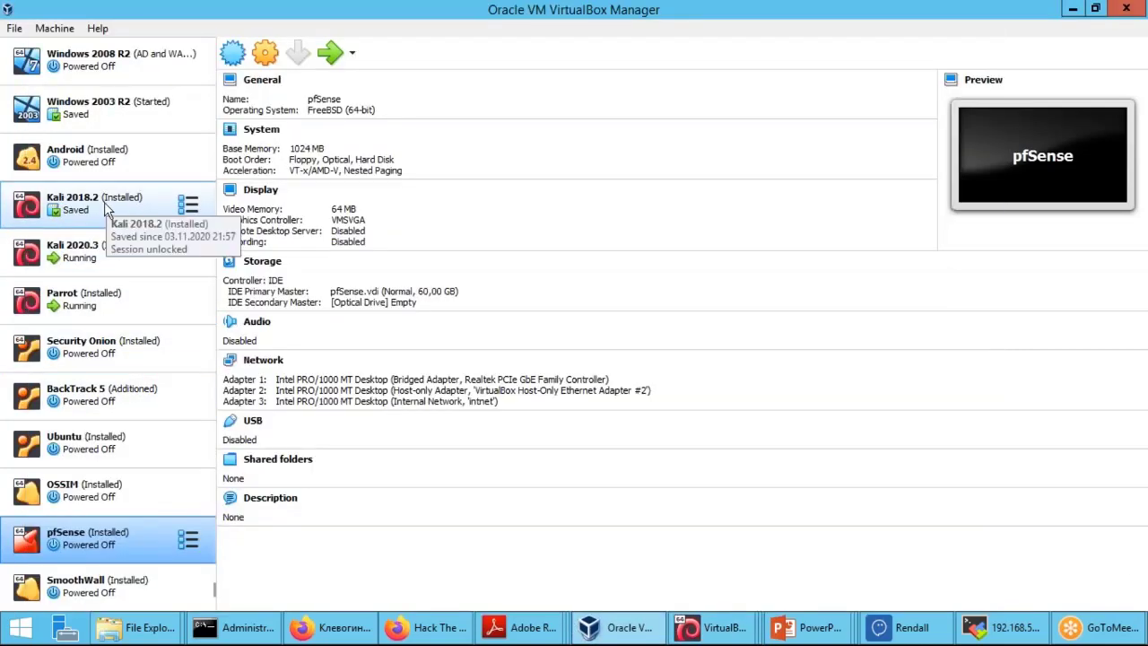
pyautogui.click(174, 224)
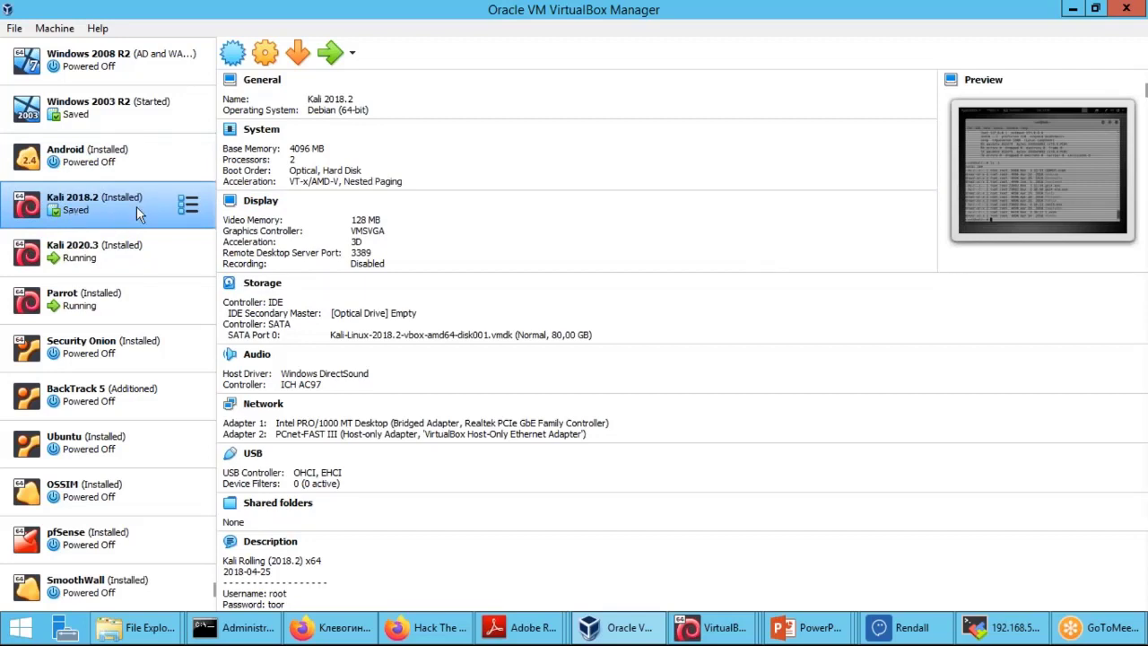
pyautogui.click(101, 260)
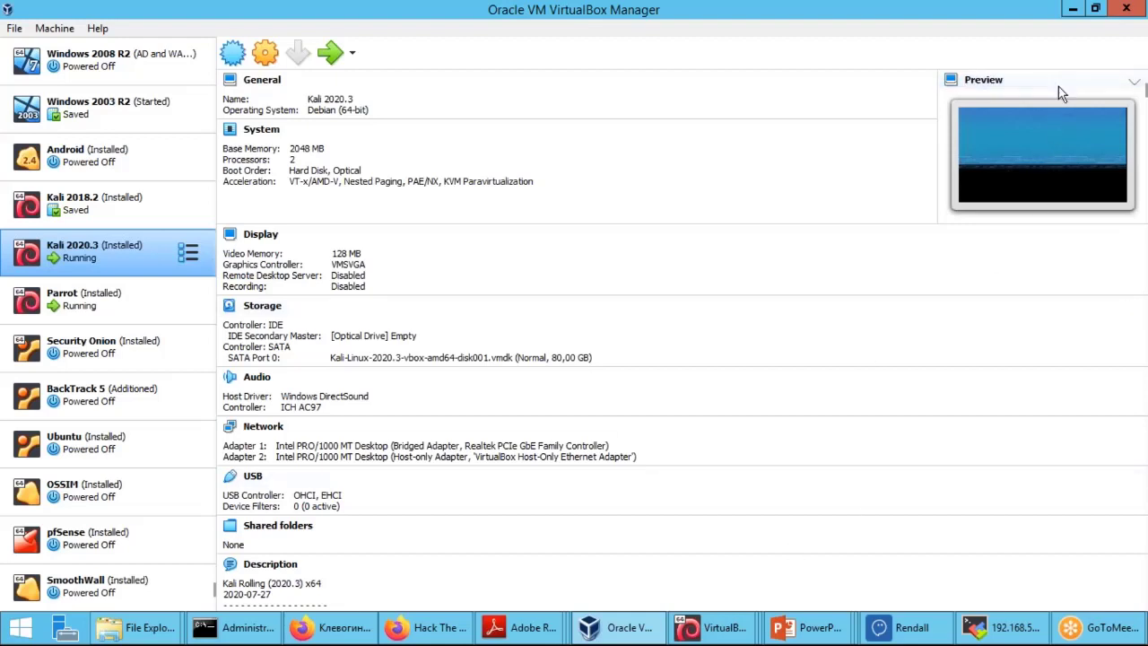
# Switch to the running Parrot virtual machine and run uname -a in its Parrot Terminal.
pyautogui.click(713, 627)
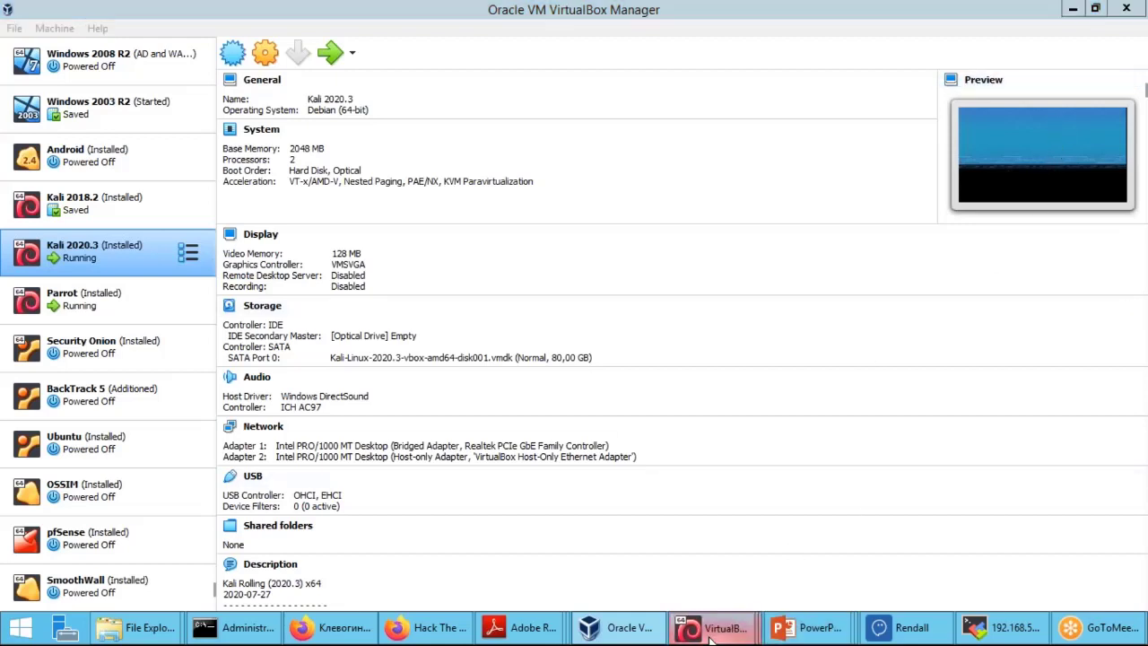
pyautogui.click(565, 567)
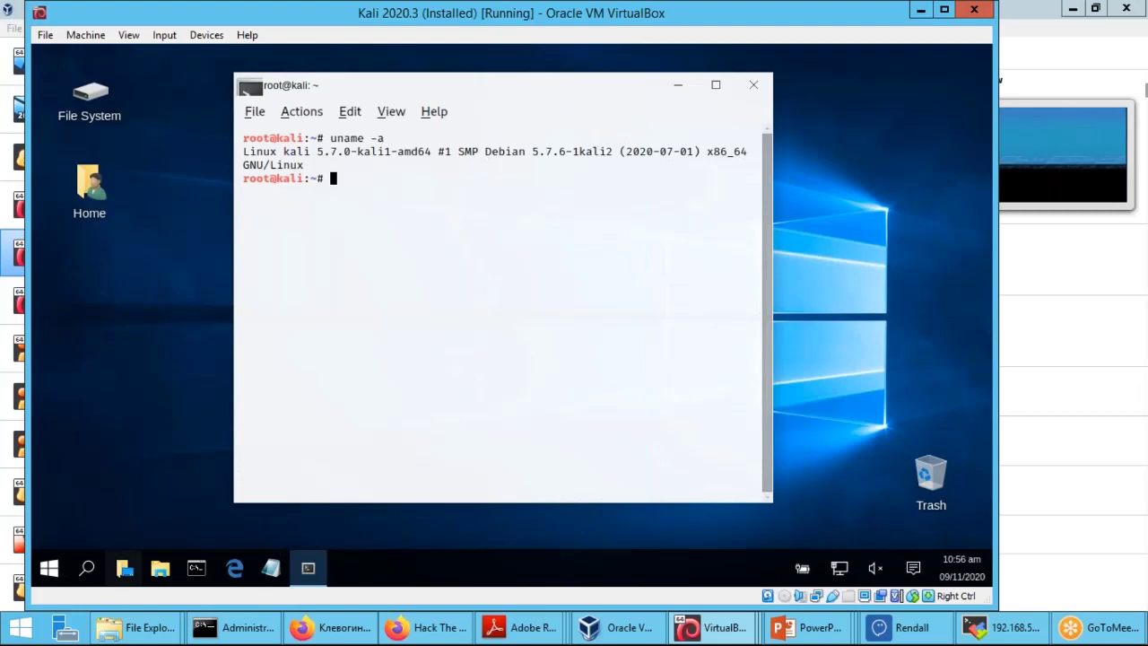
pyautogui.moveTo(711, 638)
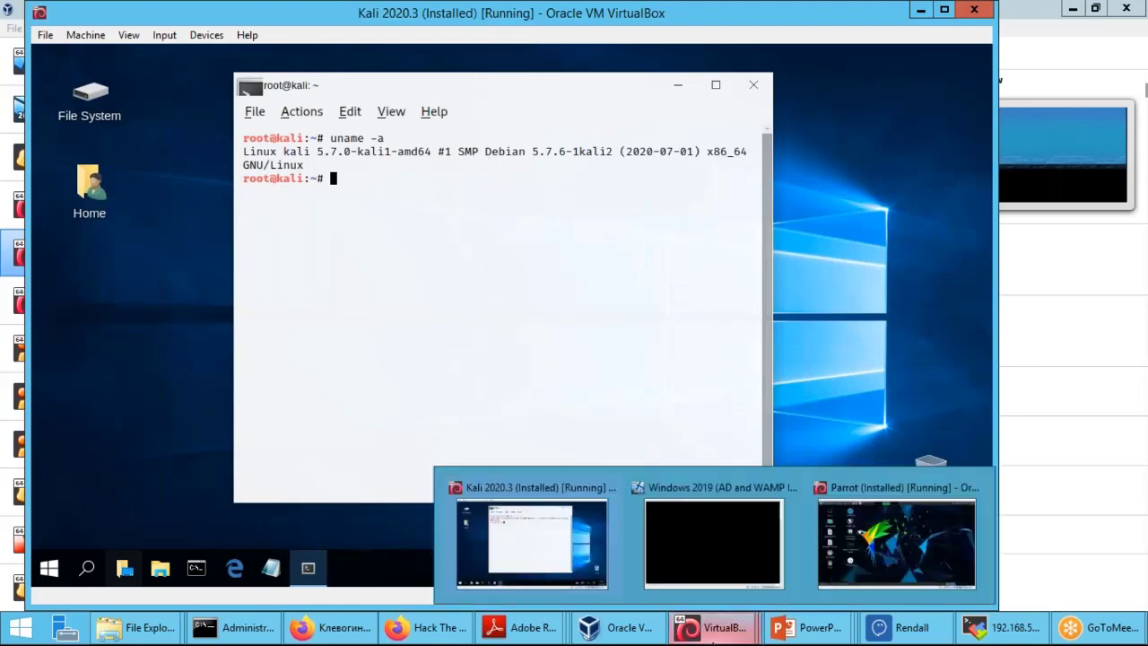
pyautogui.click(874, 547)
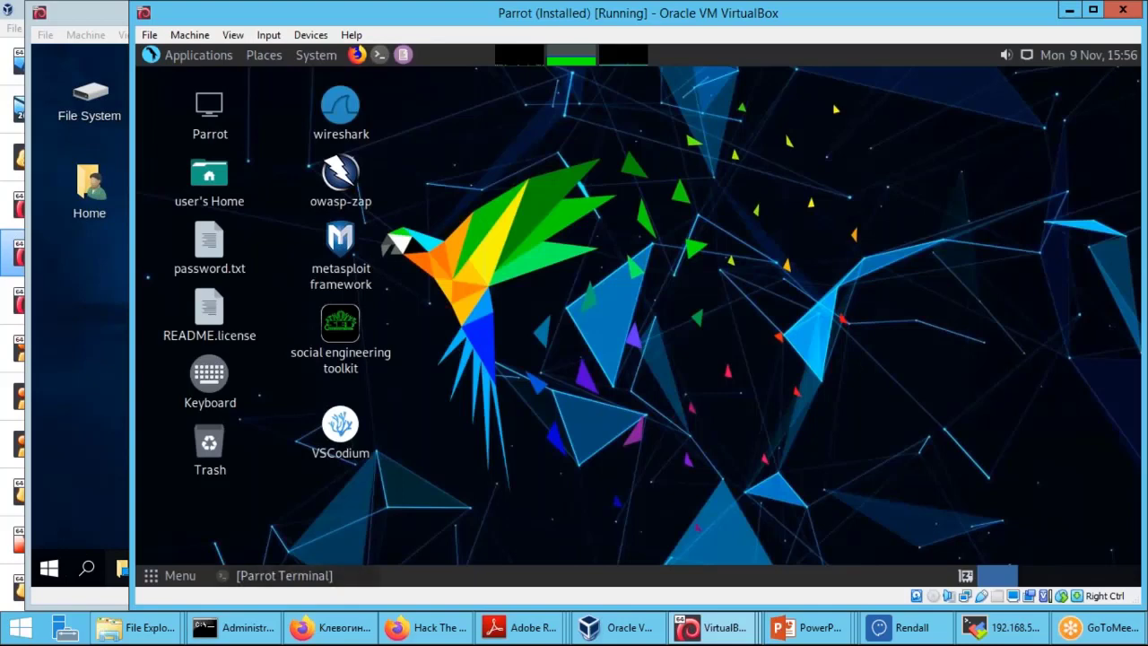
pyautogui.click(240, 575)
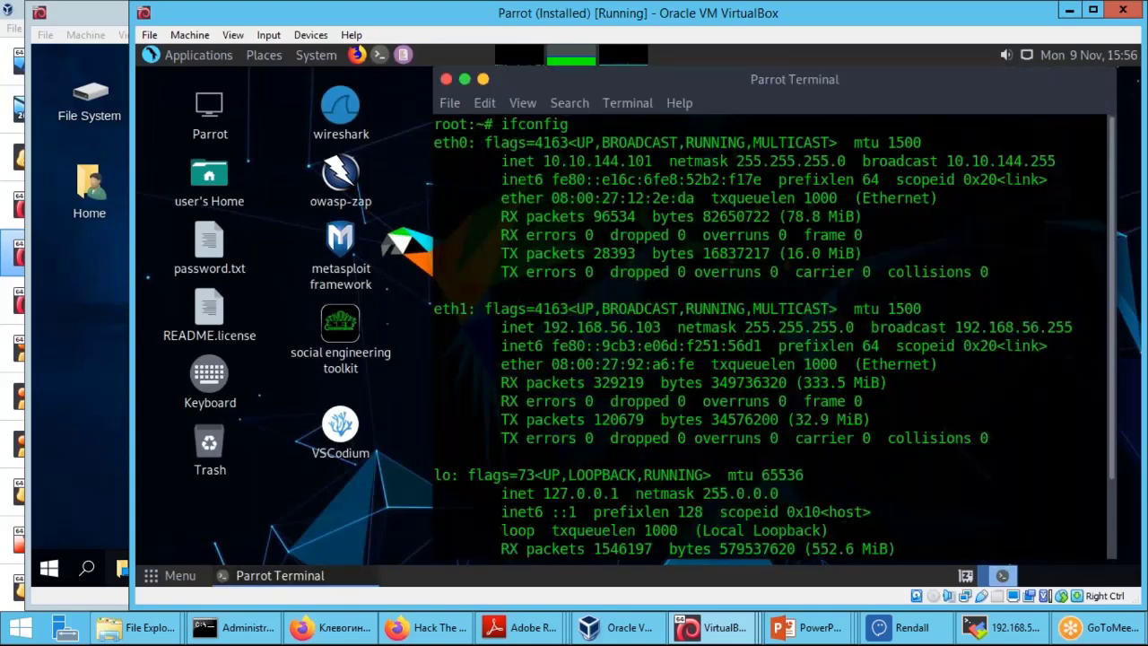
pyautogui.write('uname -a')
pyautogui.press('Return')
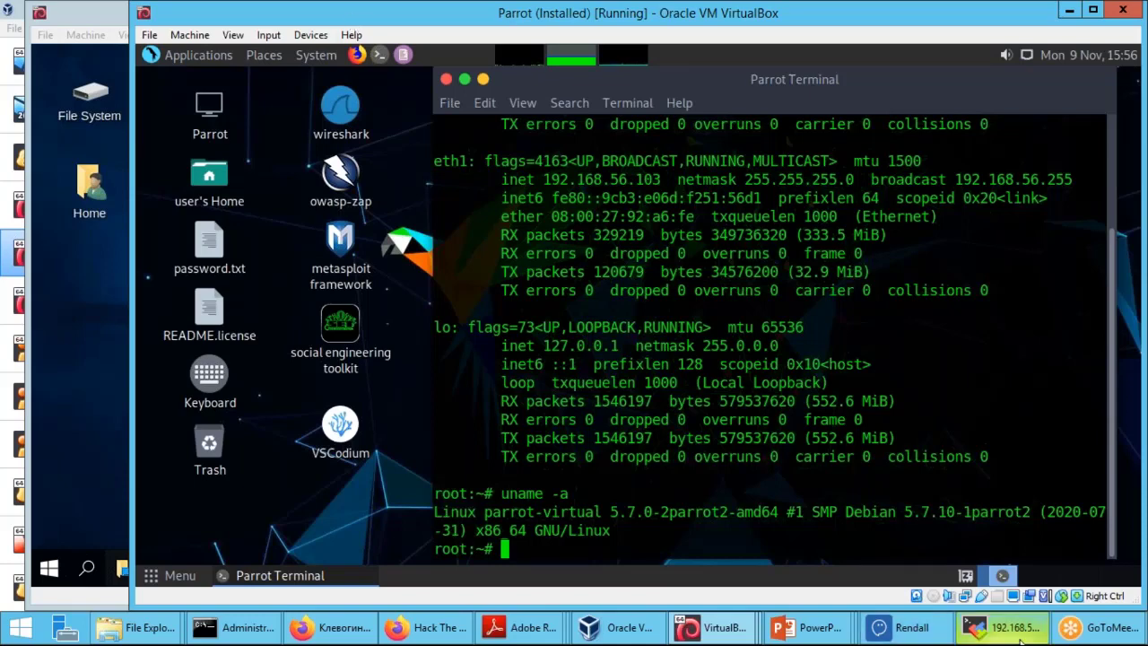
# Switch to MobaXterm and run ifconfig in the SSH session to 192.168.56.101.
pyautogui.click(979, 635)
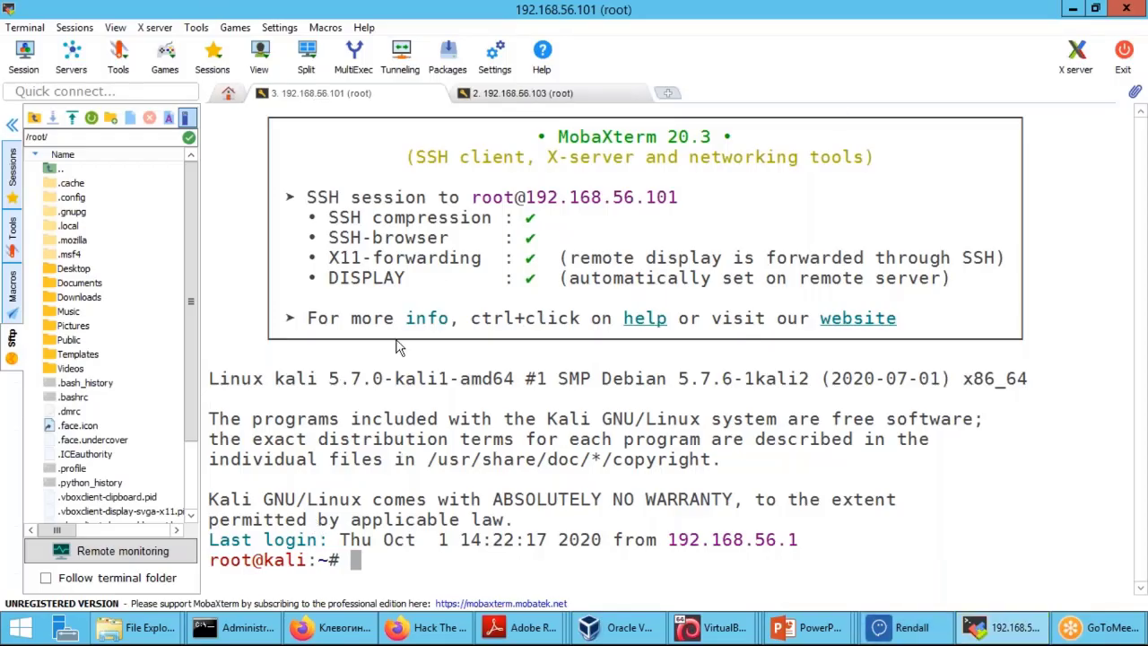
pyautogui.write('ifconfig')
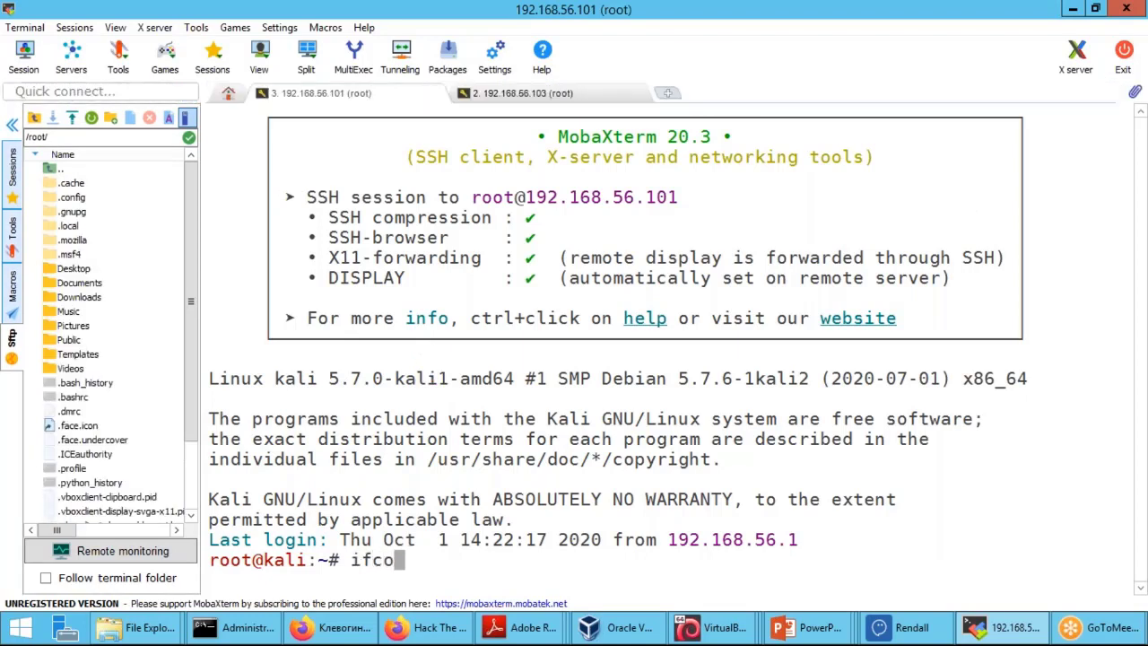
pyautogui.press('Return')
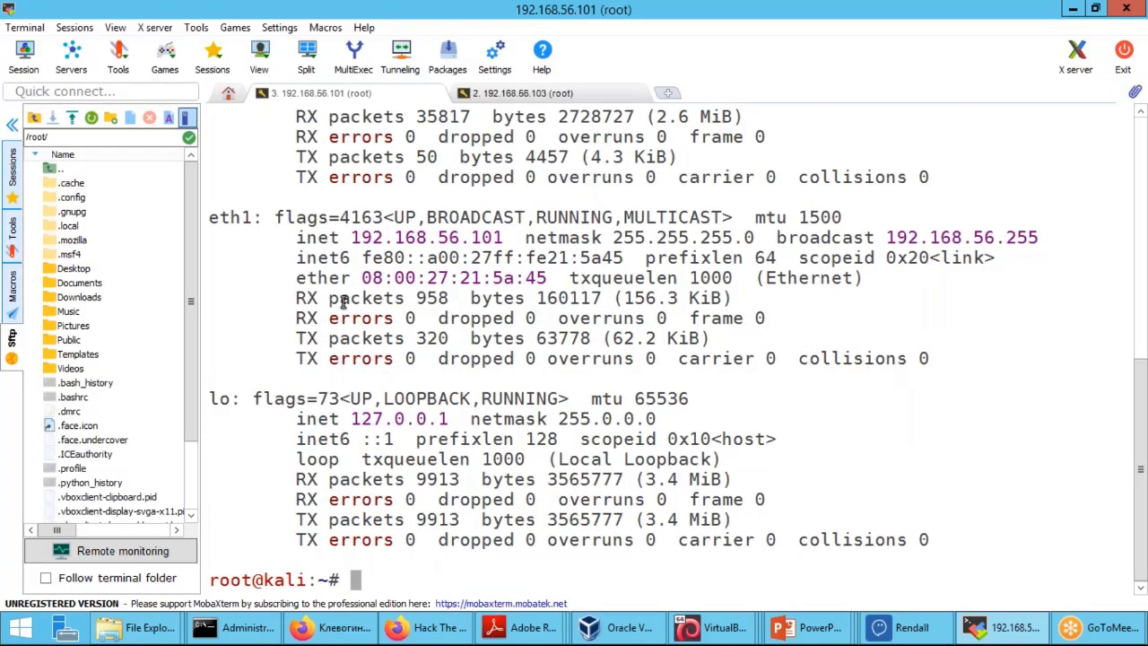
# Run ifconfig in the SSH session to 192.168.56.103 and minimize MobaXterm.
pyautogui.click(529, 95)
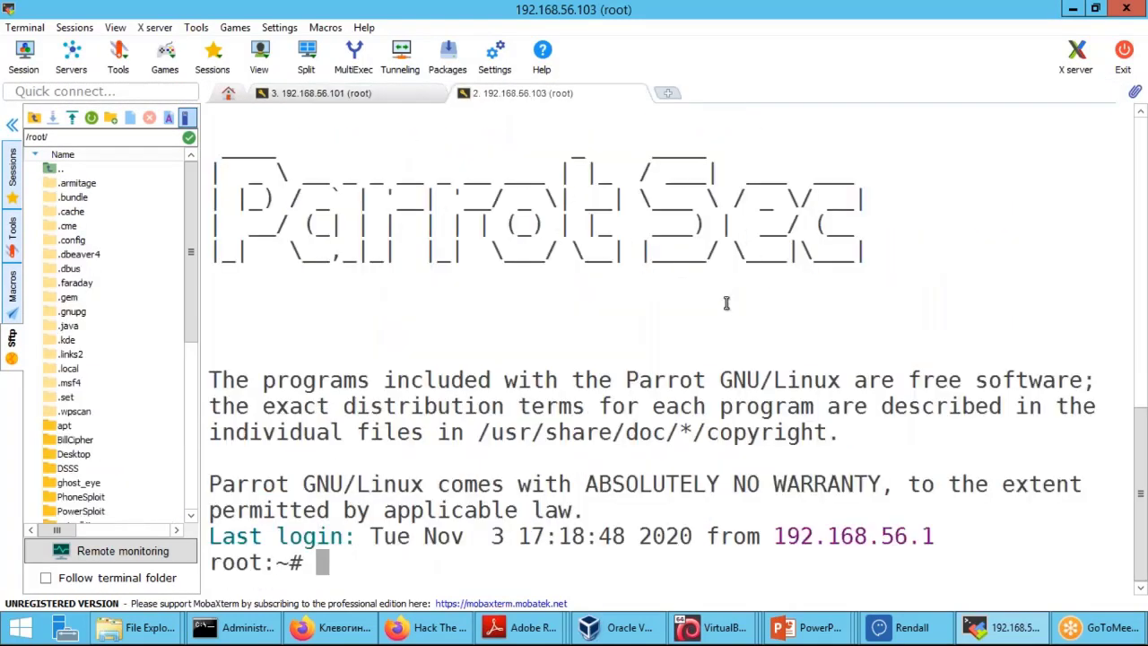
pyautogui.write('ifconfig')
pyautogui.press('Return')
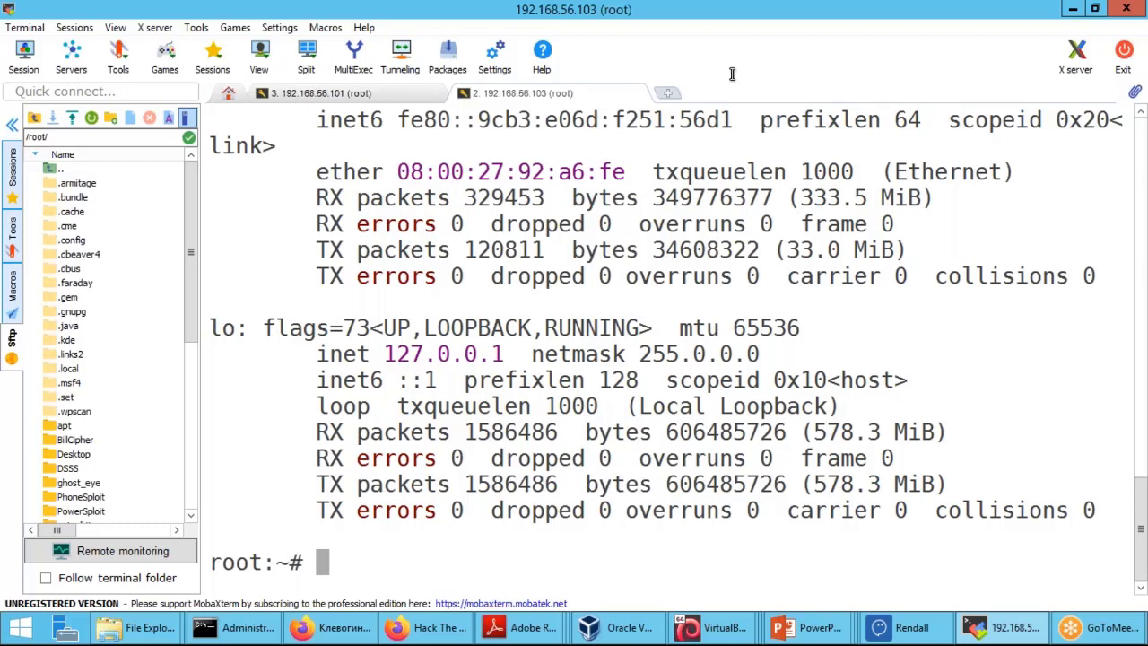
pyautogui.click(1073, 9)
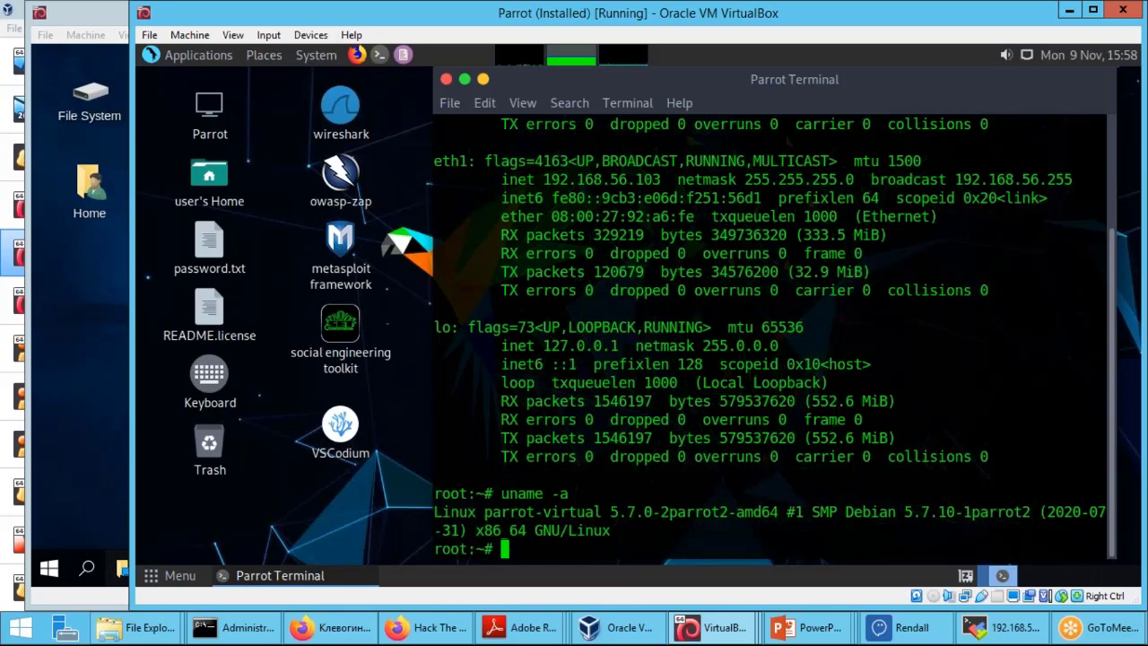
# Return to the running PowerPoint slide show and advance it to the "Лабораторный стенд" slide.
pyautogui.moveTo(818, 637)
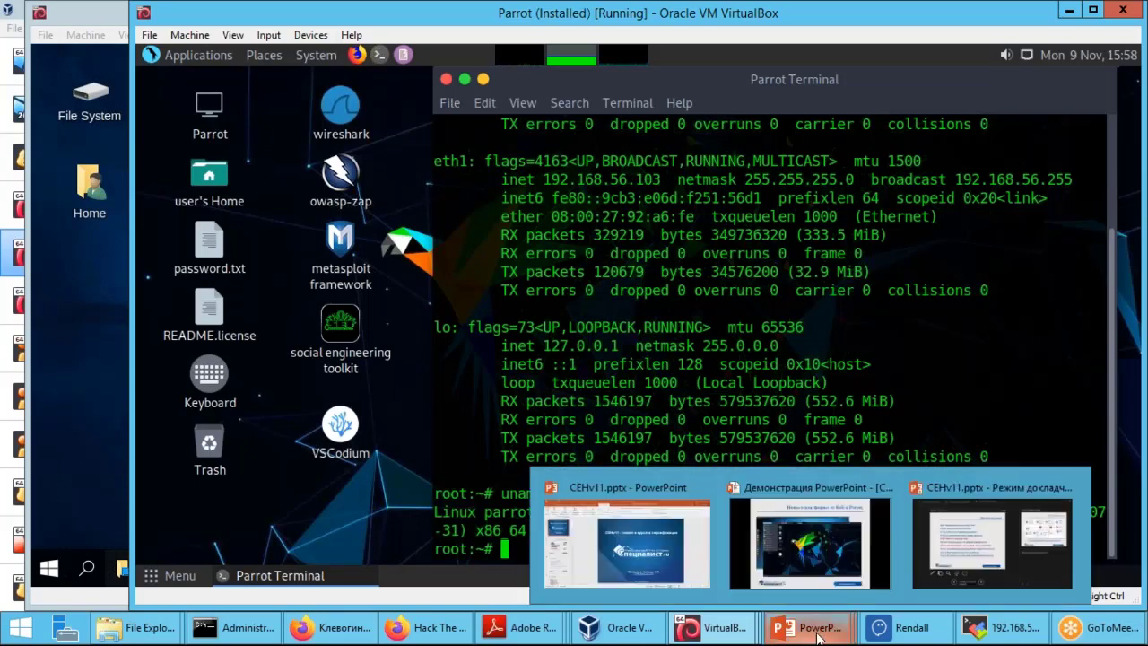
pyautogui.click(798, 556)
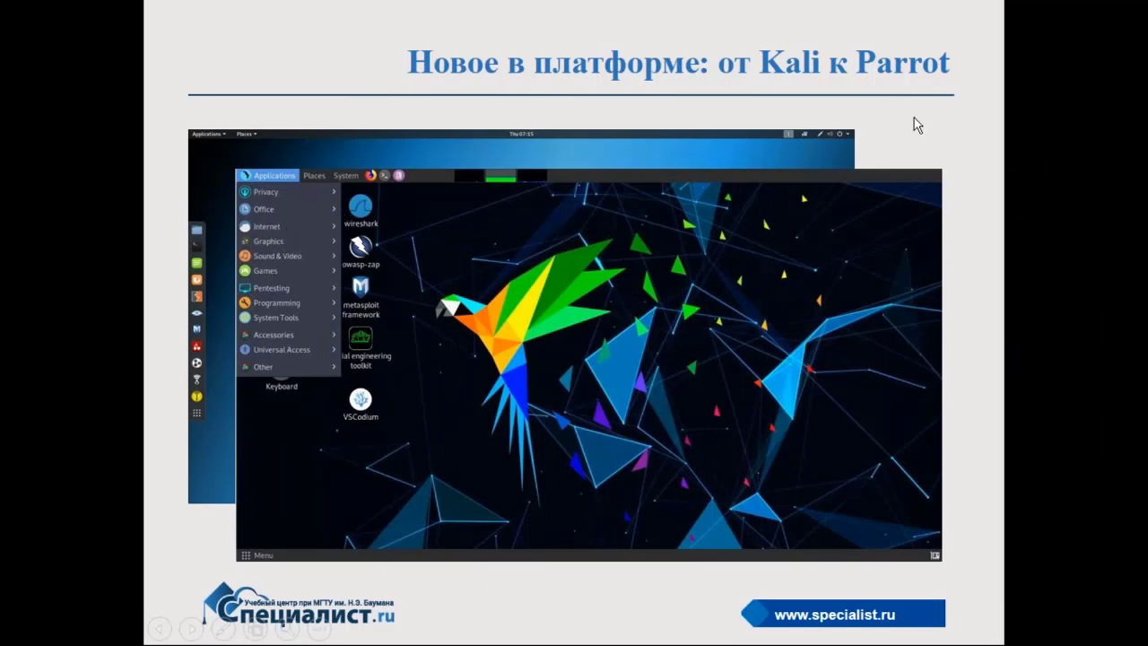
pyautogui.click(529, 216)
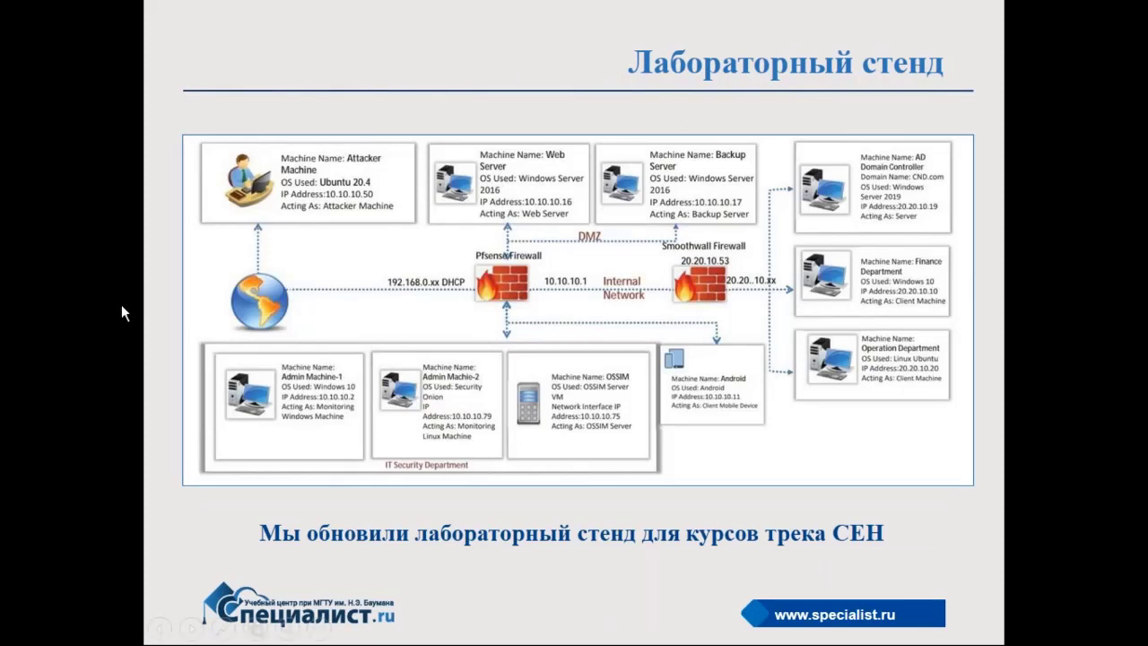
# View the pfSense and SmoothWall machine details in VirtualBox Manager, then return to the lab diagram slide.
pyautogui.hotkey('alt', 'Tab')
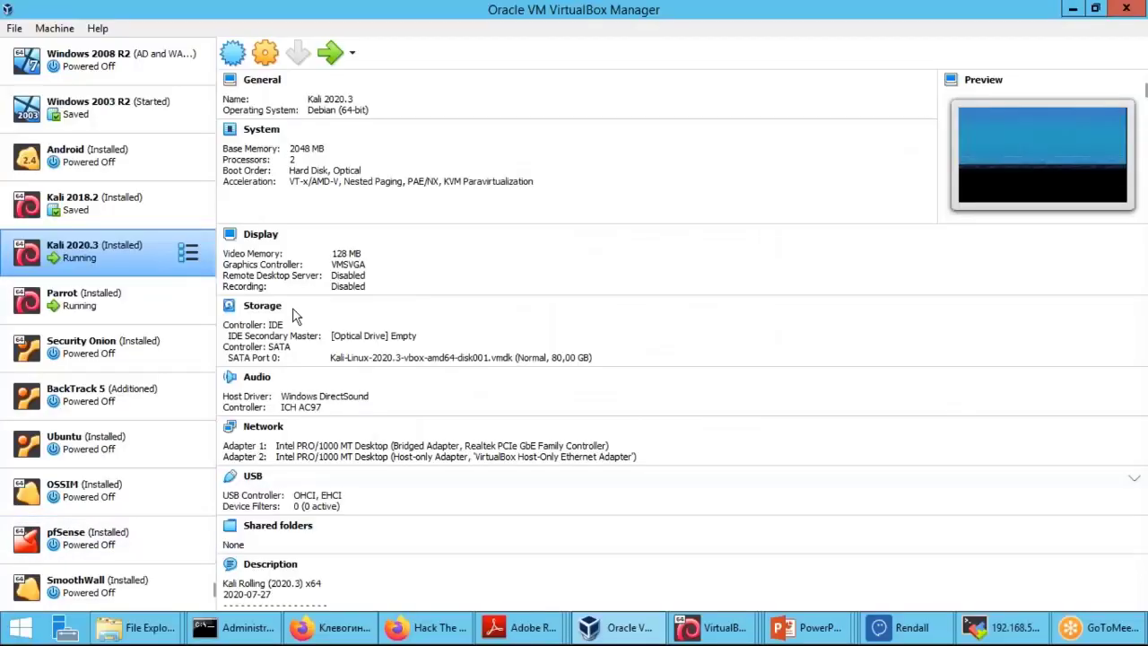
pyautogui.click(63, 539)
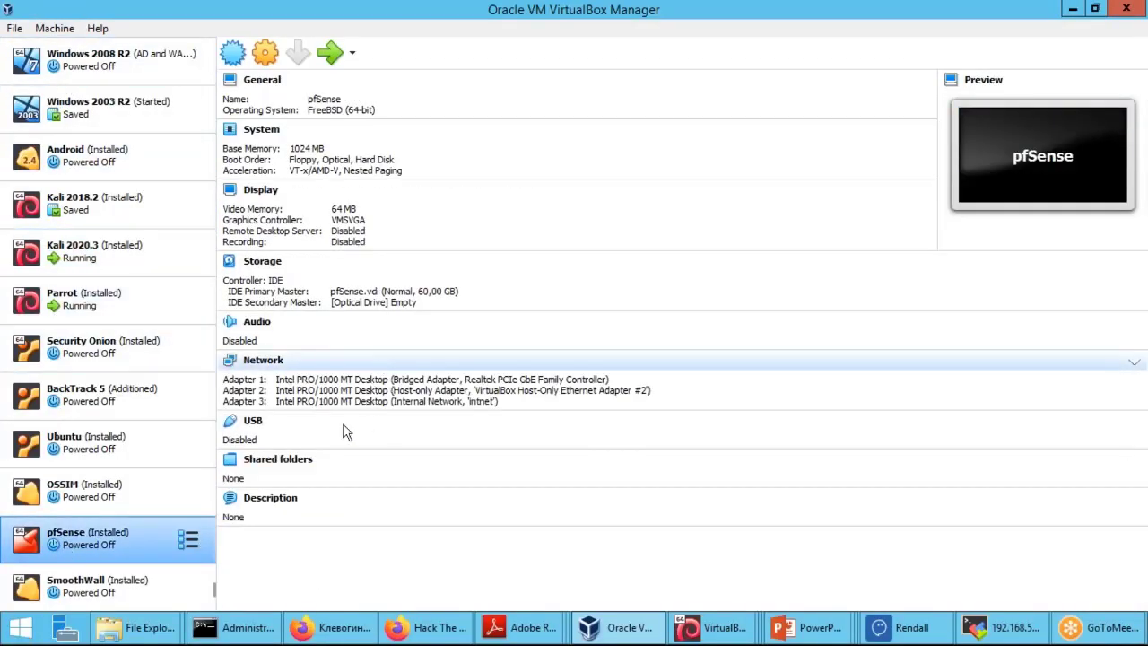
pyautogui.click(78, 578)
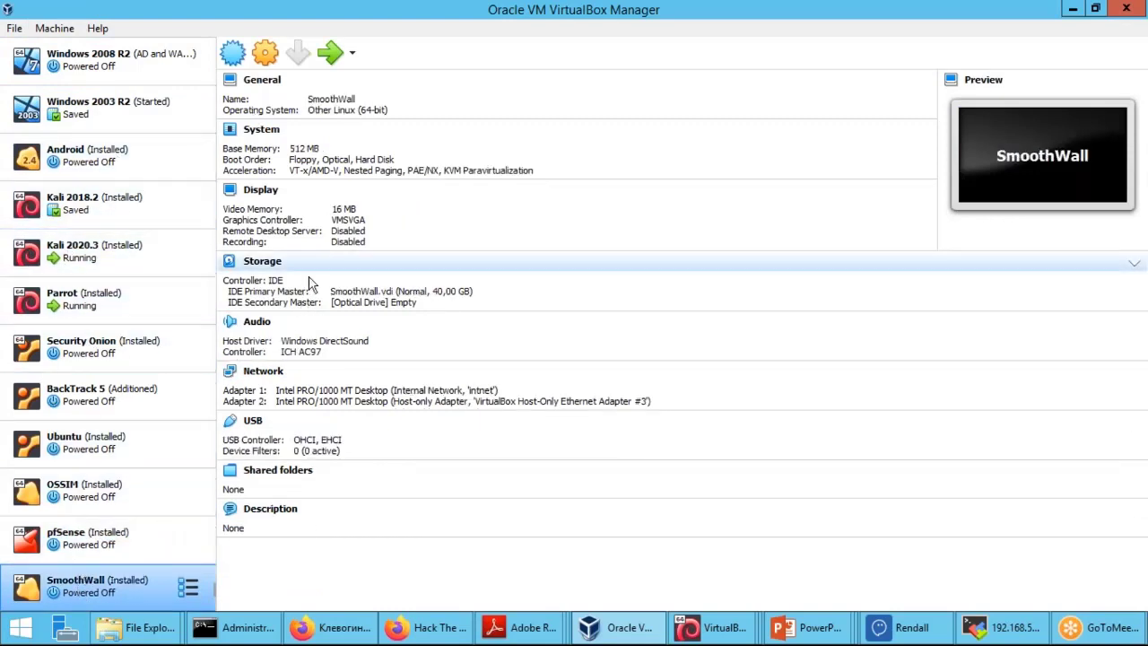
pyautogui.click(1073, 10)
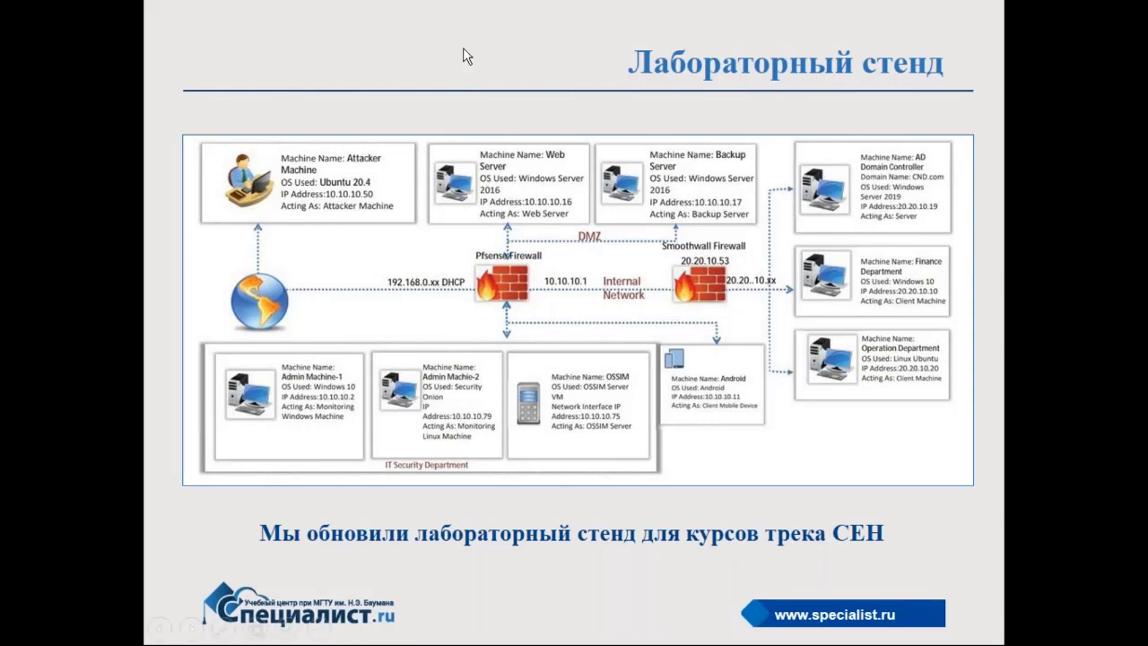
# Switch back to VirtualBox Manager and view the details of the Windows 2019 machine.
pyautogui.hotkey('alt', 'Tab')
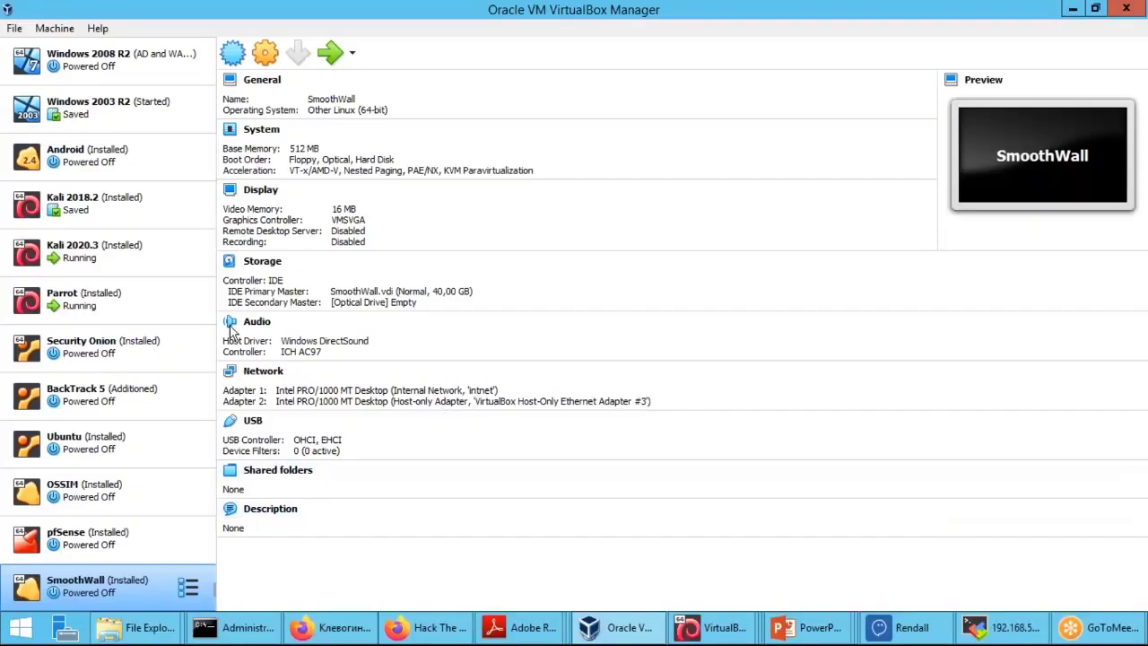
pyautogui.scroll(5, 164, 314)
pyautogui.click(102, 141)
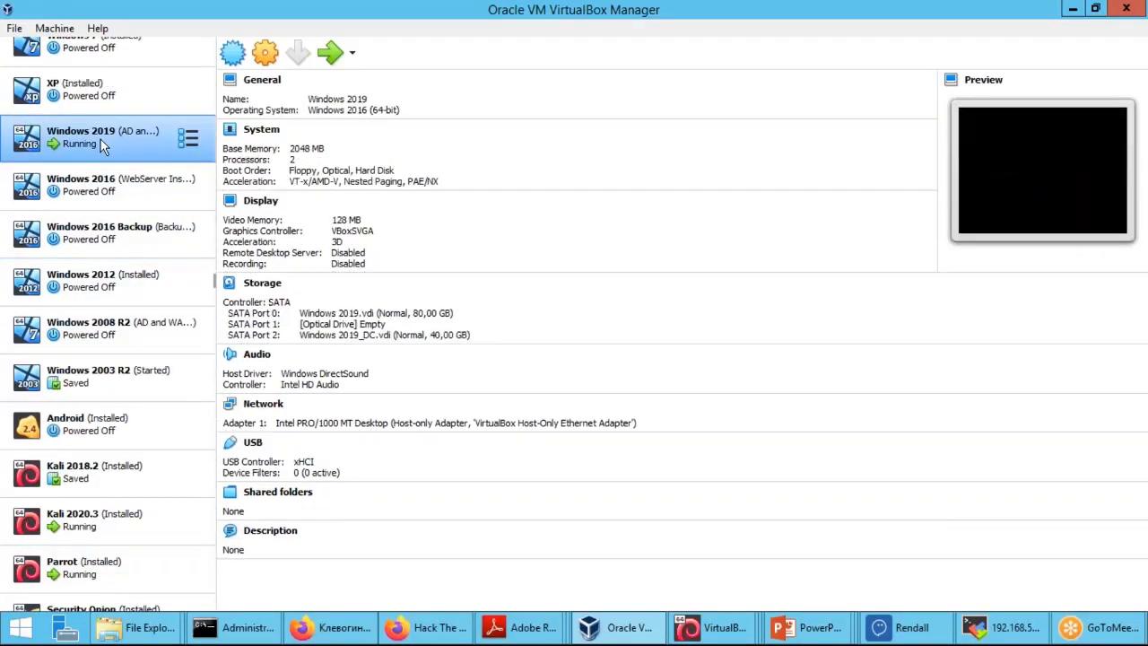
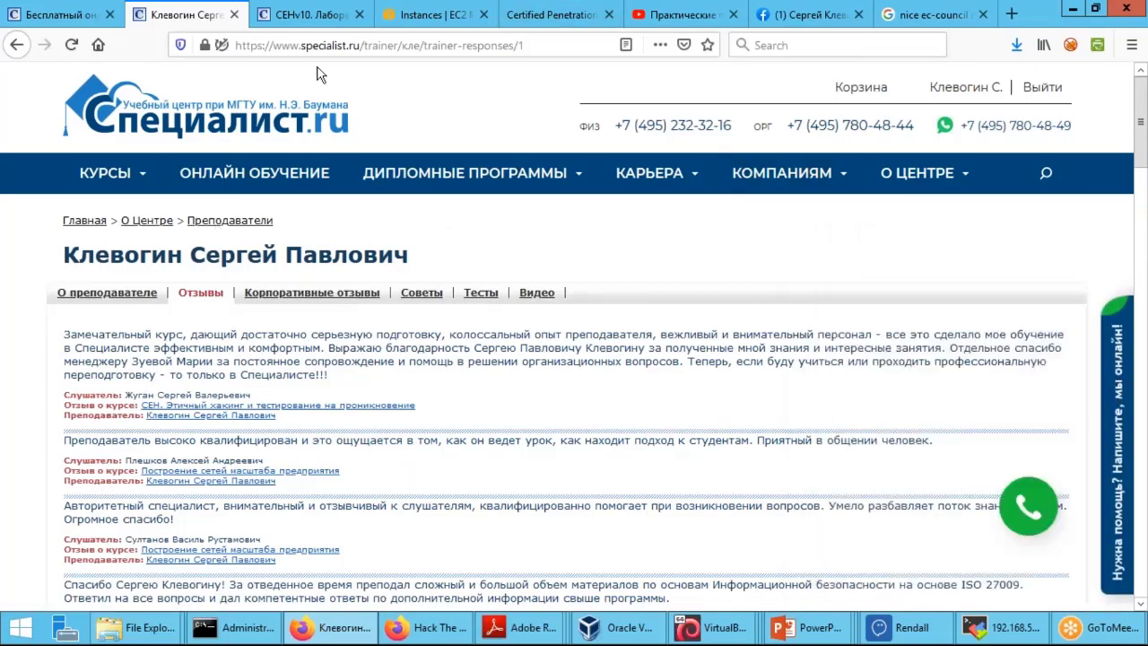
# View the CEHv10 lab practicum course page in Firefox, then return to the slide show and advance to the "Творческие задачи" slide.
pyautogui.click(107, 293)
pyautogui.click(305, 16)
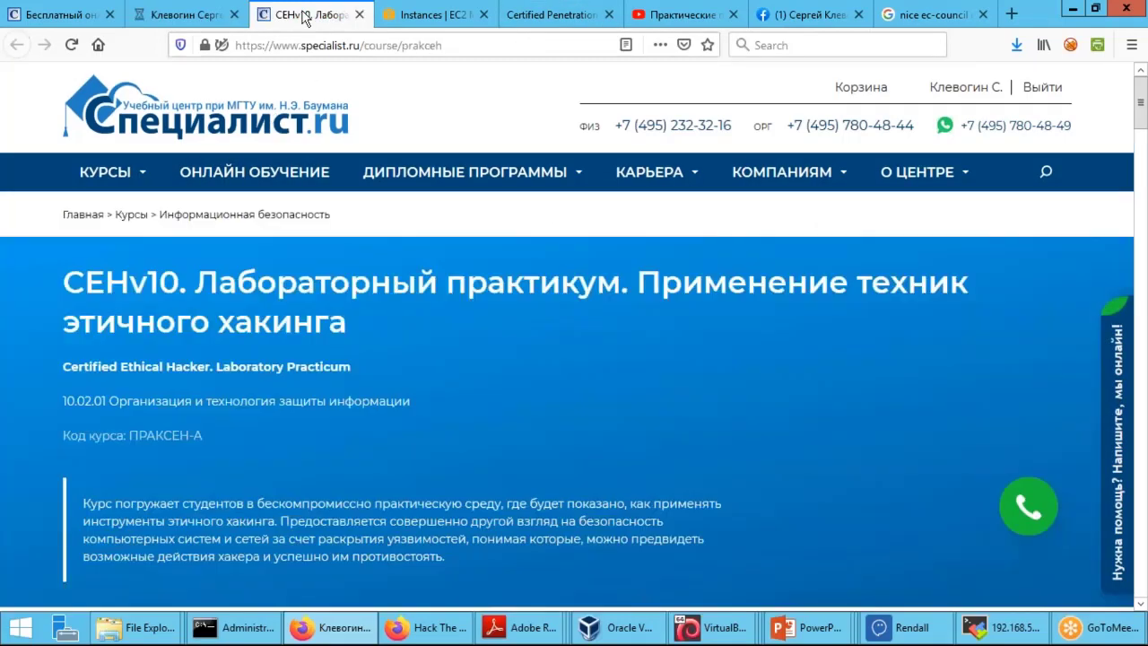
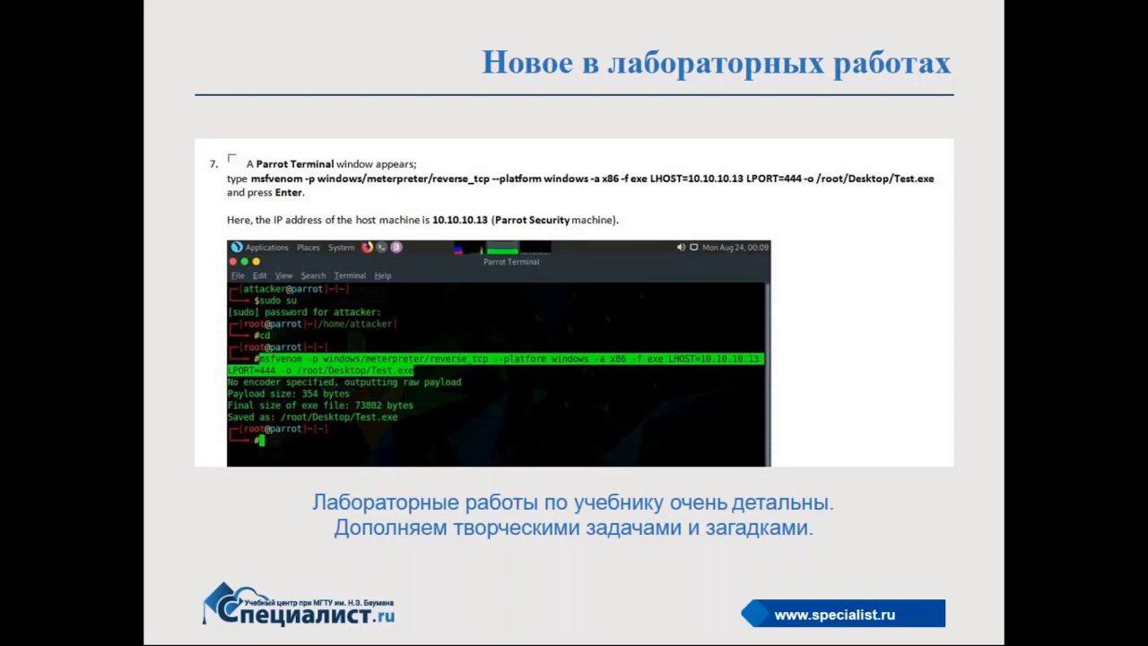
pyautogui.press('Right')
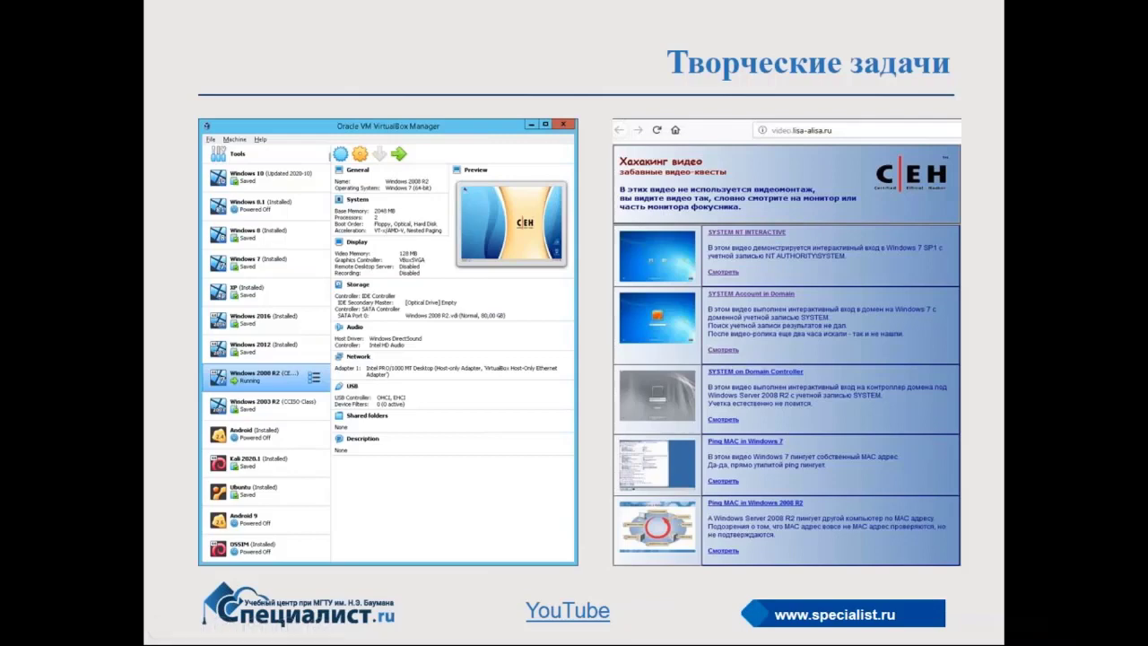
# Switch to the running Windows 2019 virtual machine, unlock it, and sign in as CND\Administrator with the account password.
pyautogui.hotkey('alt', 'Tab')
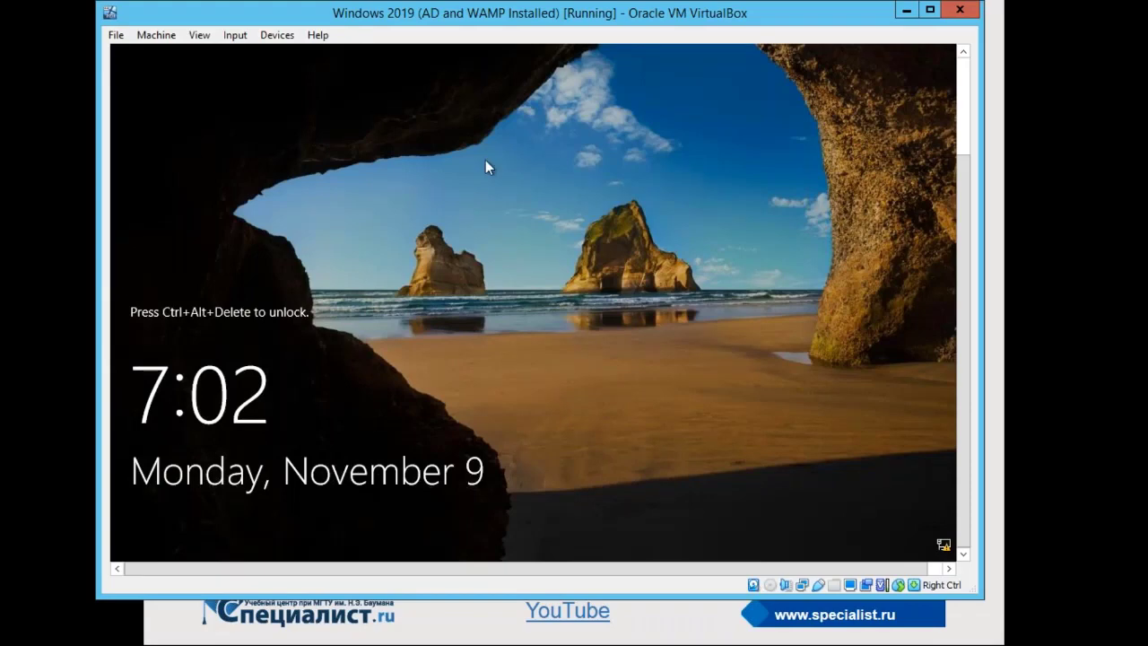
pyautogui.hotkey('ctrl', 'alt', 'Delete')
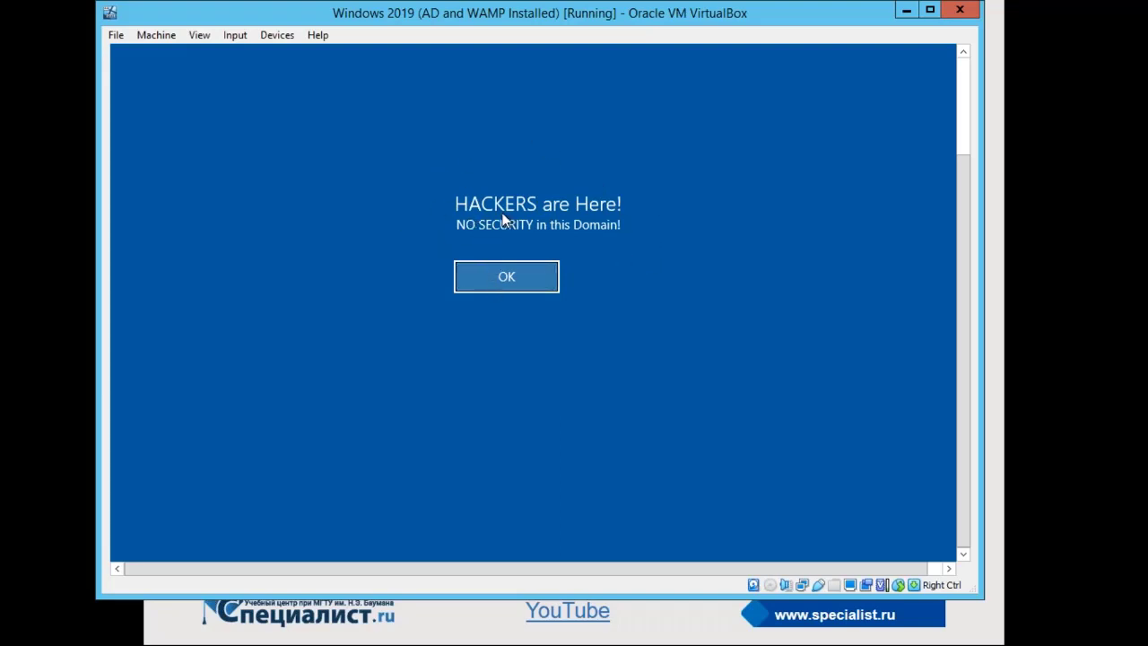
pyautogui.click(508, 279)
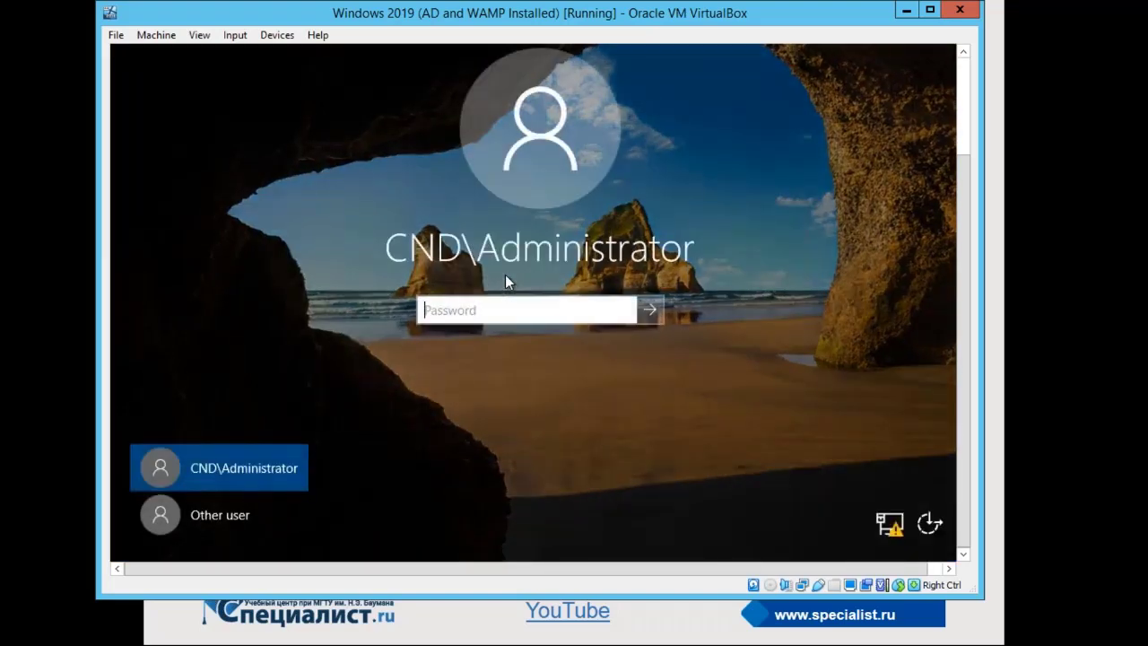
pyautogui.write('••••••••')
pyautogui.press('Return')
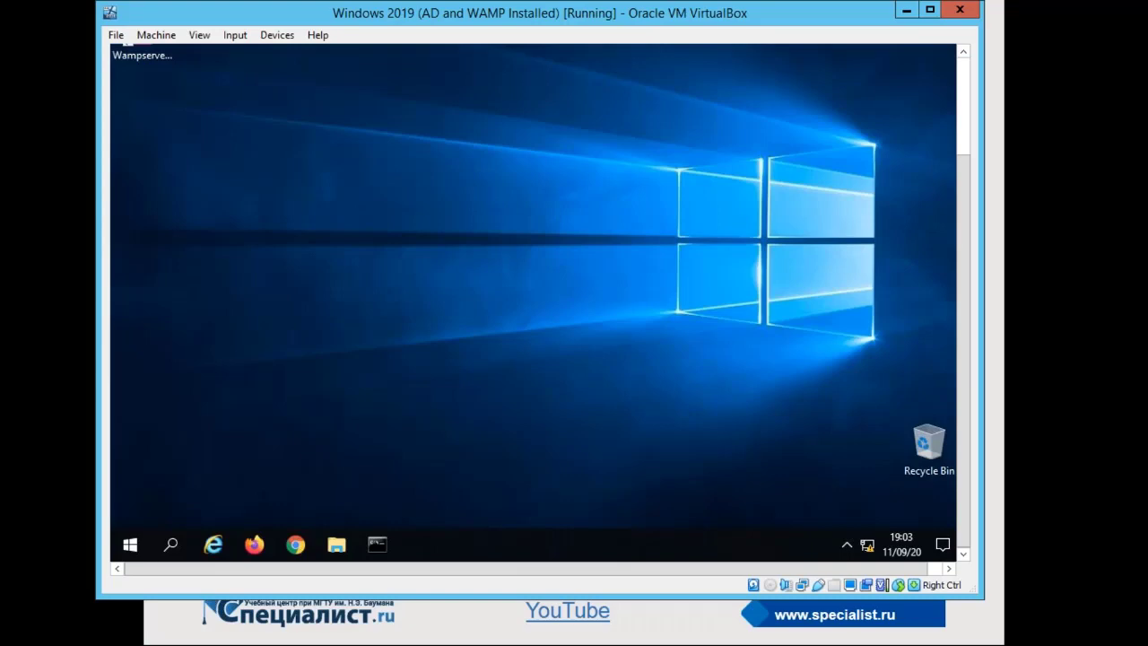
# Open a command prompt in the Windows 2019 machine and launch the rsop and gpmc consoles from it.
pyautogui.click(376, 547)
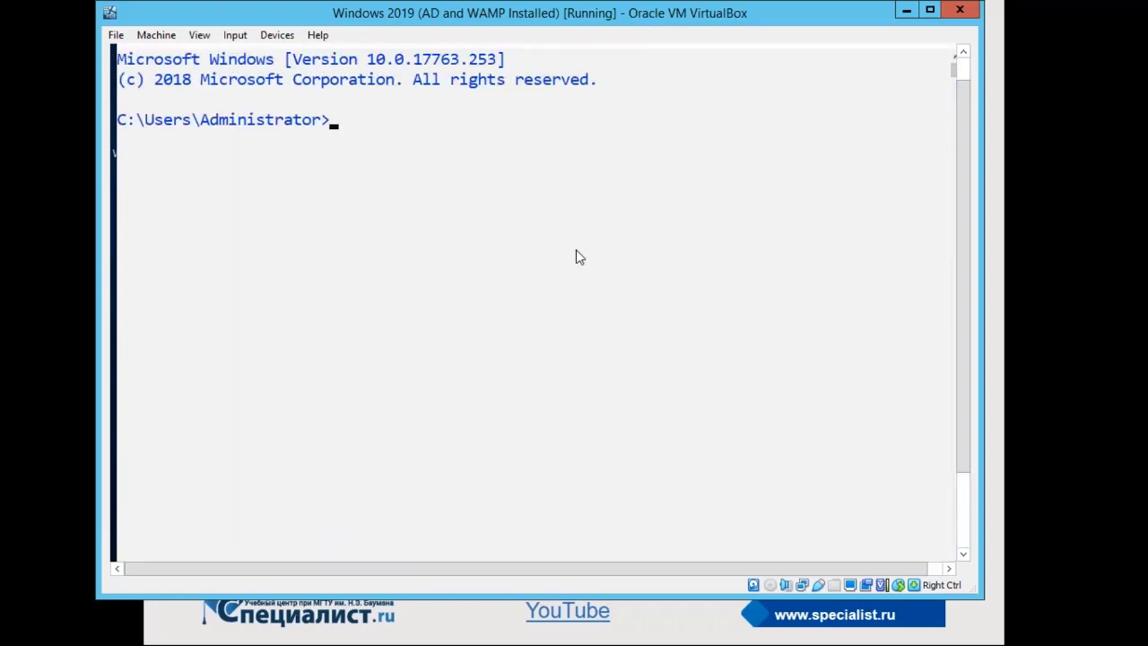
pyautogui.write('rsop')
pyautogui.press('Return')
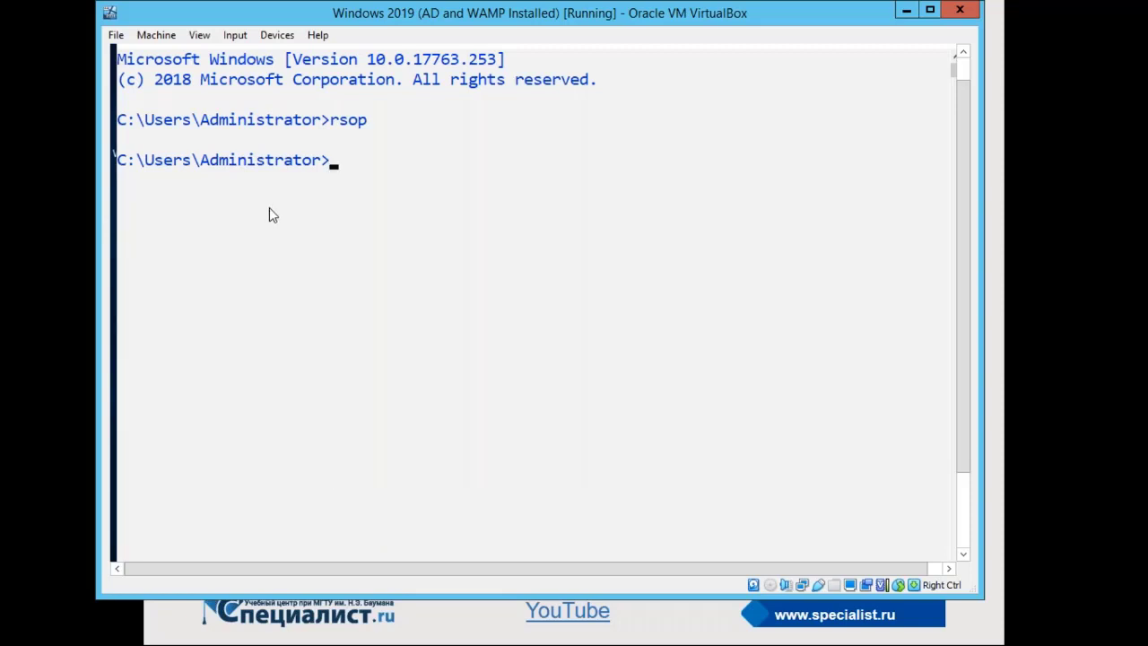
pyautogui.write('gpmc')
pyautogui.press('Return')
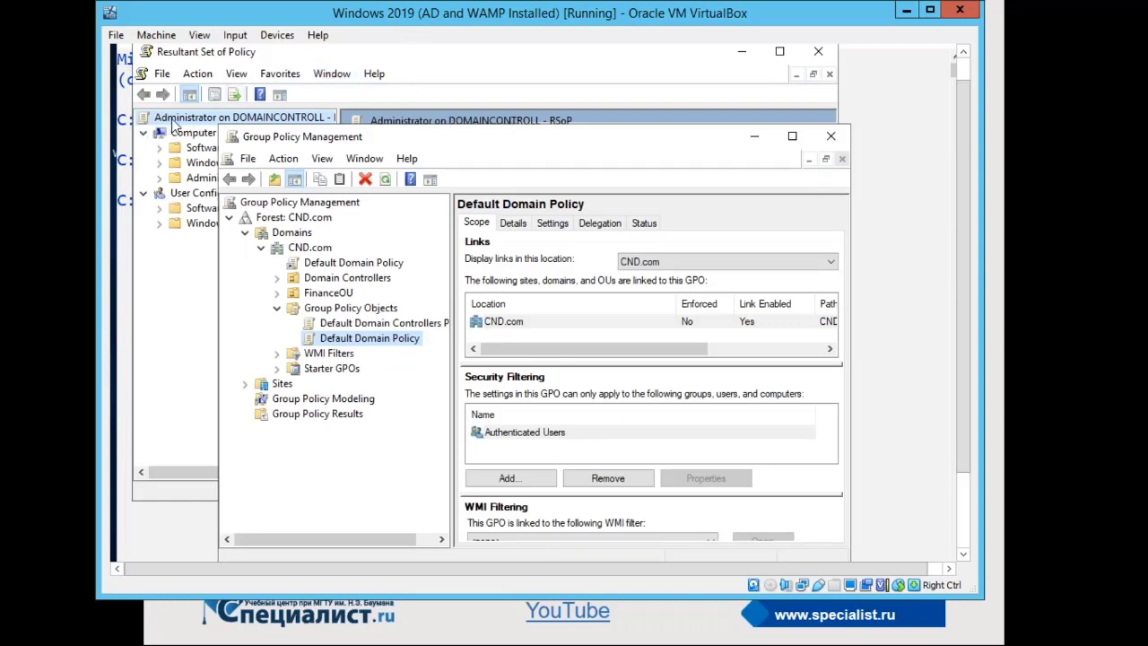
# In Resultant Set of Policy, open the computer's Security Options under Windows Settings, Security Settings, Local Policies.
pyautogui.doubleClick(203, 164)
pyautogui.doubleClick(228, 192)
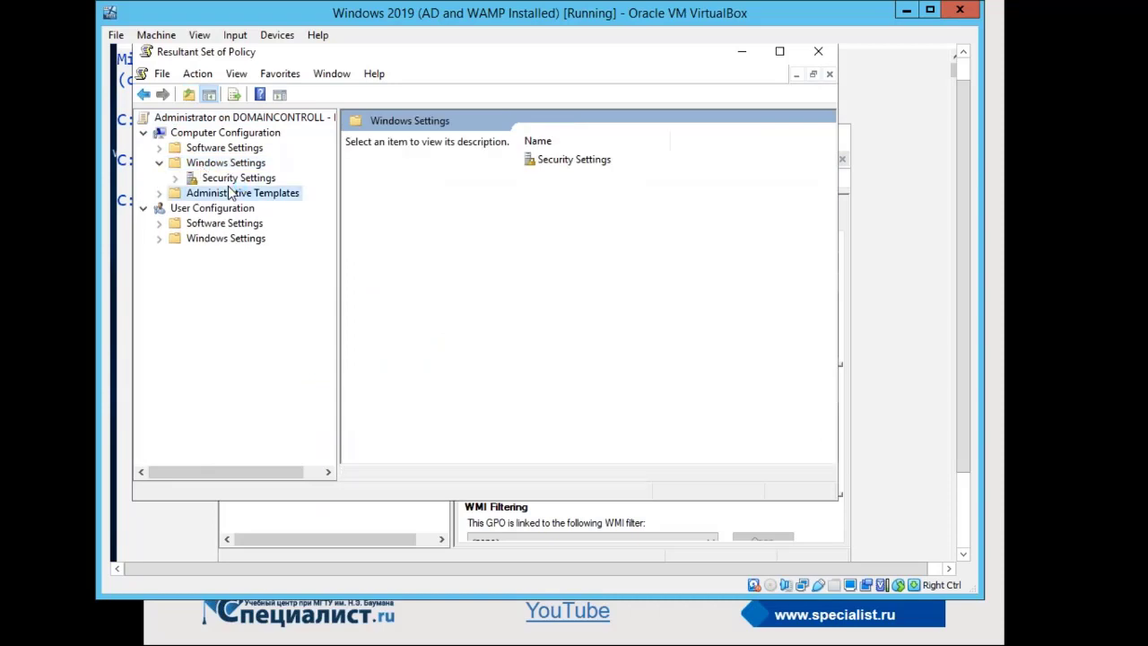
pyautogui.click(231, 177)
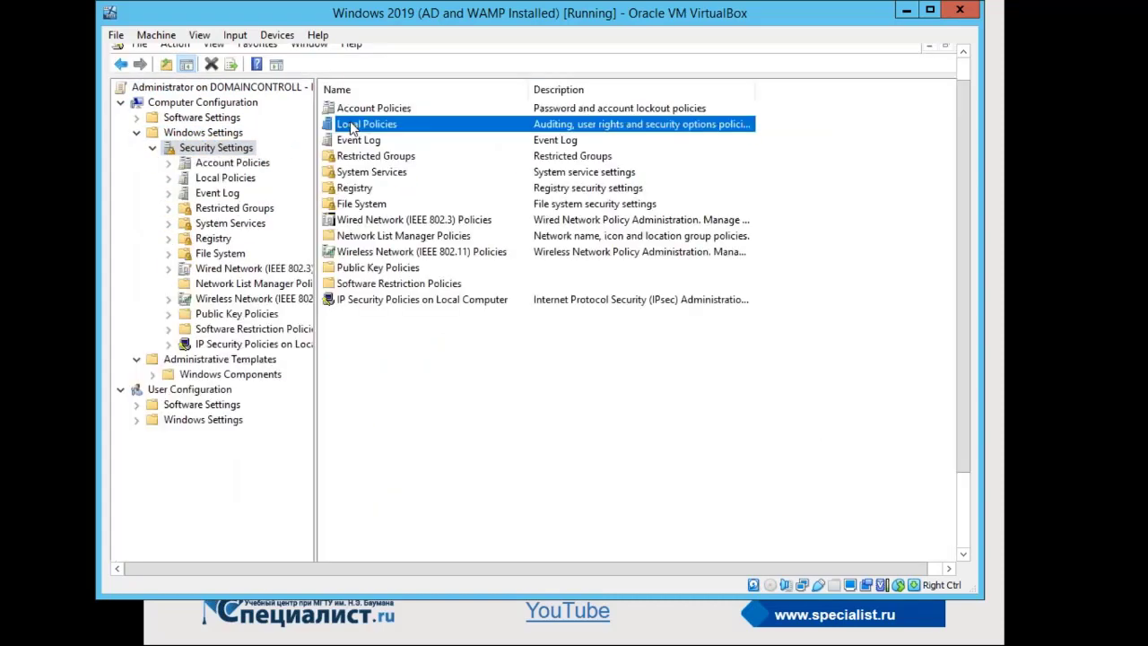
pyautogui.doubleClick(351, 126)
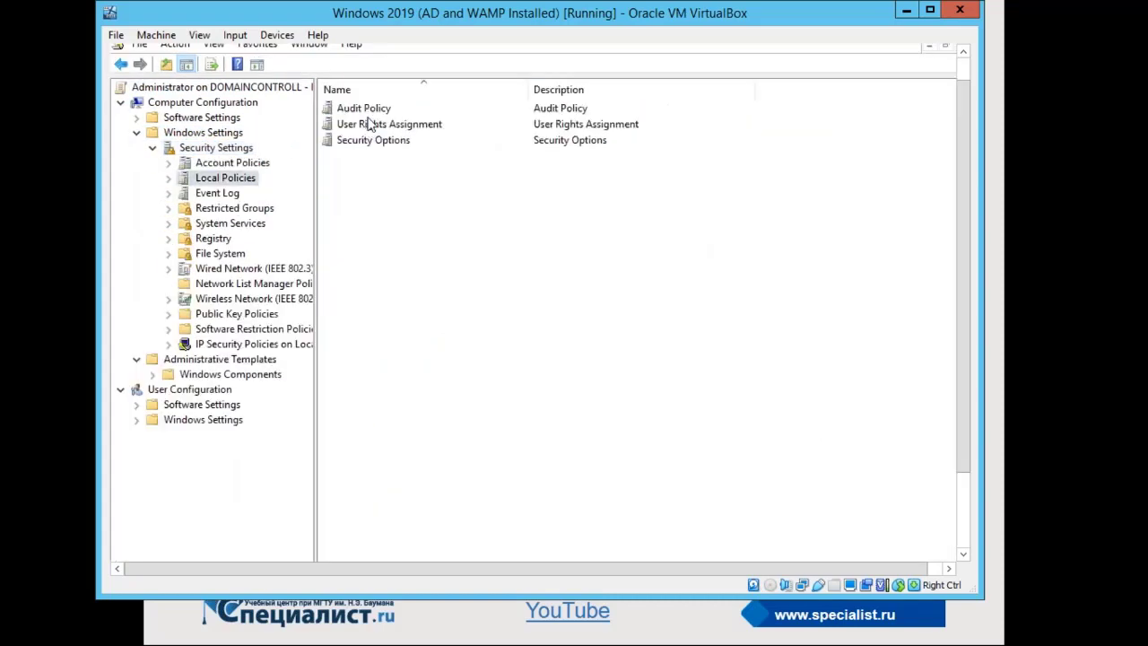
pyautogui.click(375, 144)
pyautogui.doubleClick(375, 142)
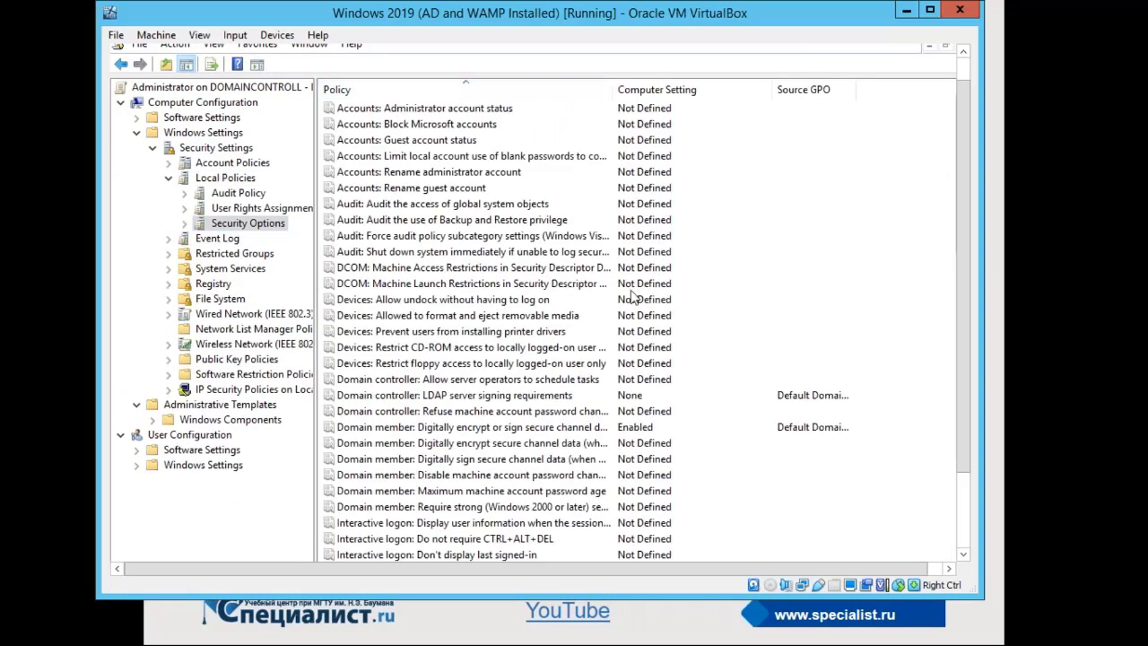
# Examine the resultant interactive logon message text and title, widening the Source GPO column to read the policy names in full.
pyautogui.scroll(-6, 632, 298)
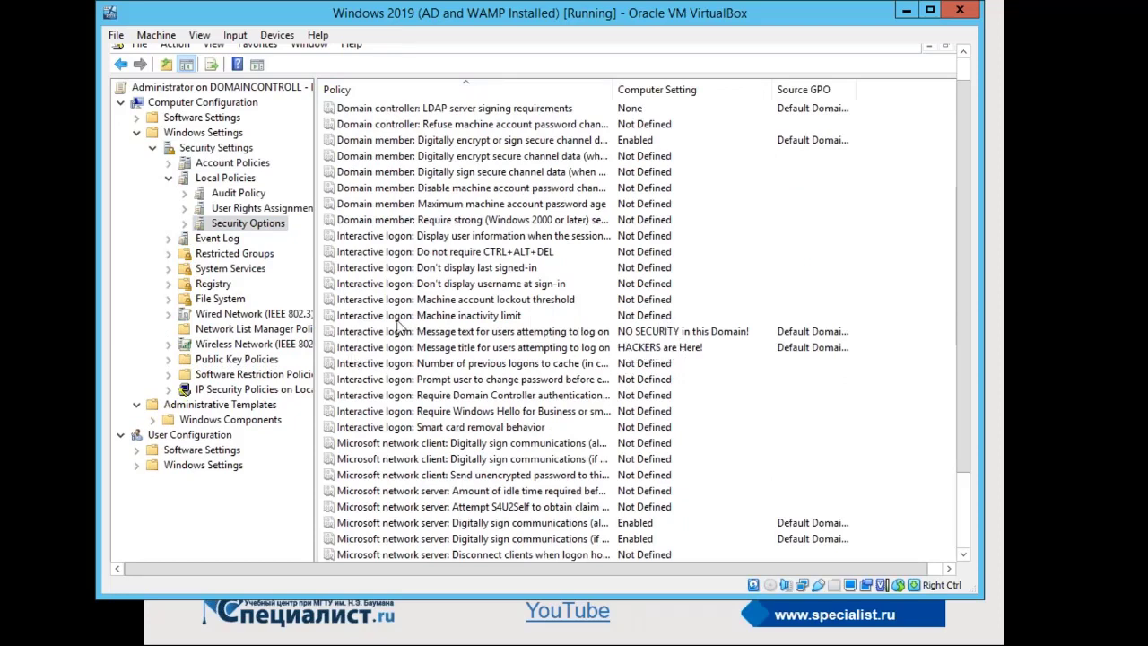
pyautogui.doubleClick(853, 89)
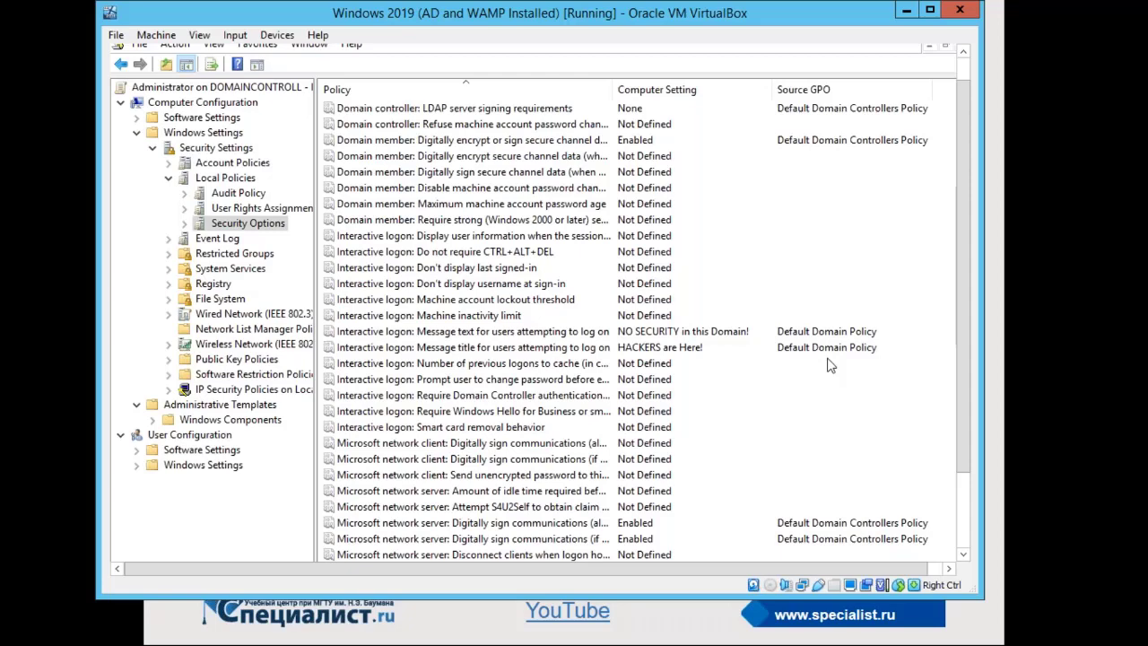
pyautogui.moveTo(965, 215); pyautogui.dragTo(949, 320)
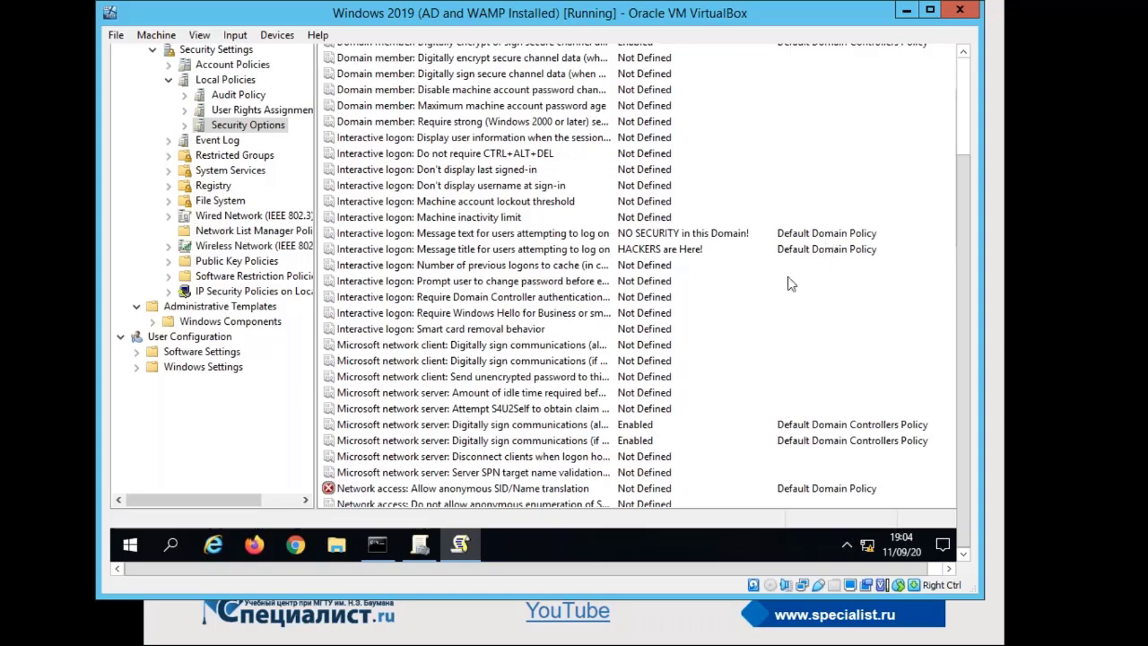
# In Group Policy Management, show the Default Domain Policy settings and expand Security Settings, Local Policies/Security Options, down to Interactive Logon.
pyautogui.moveTo(420, 542)
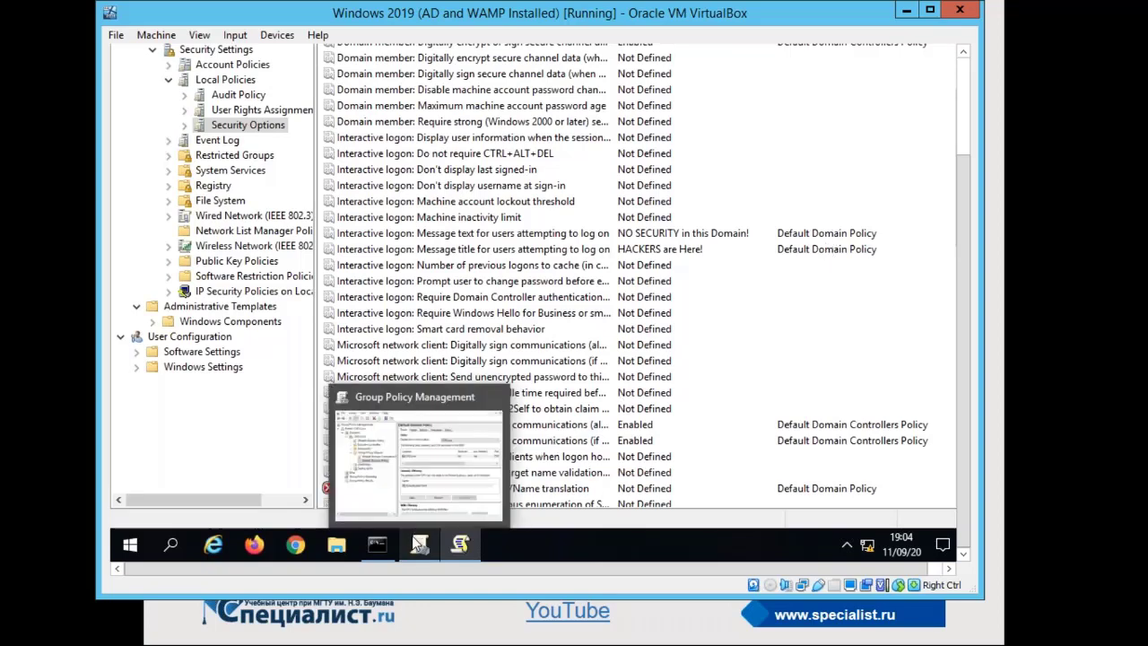
pyautogui.click(421, 499)
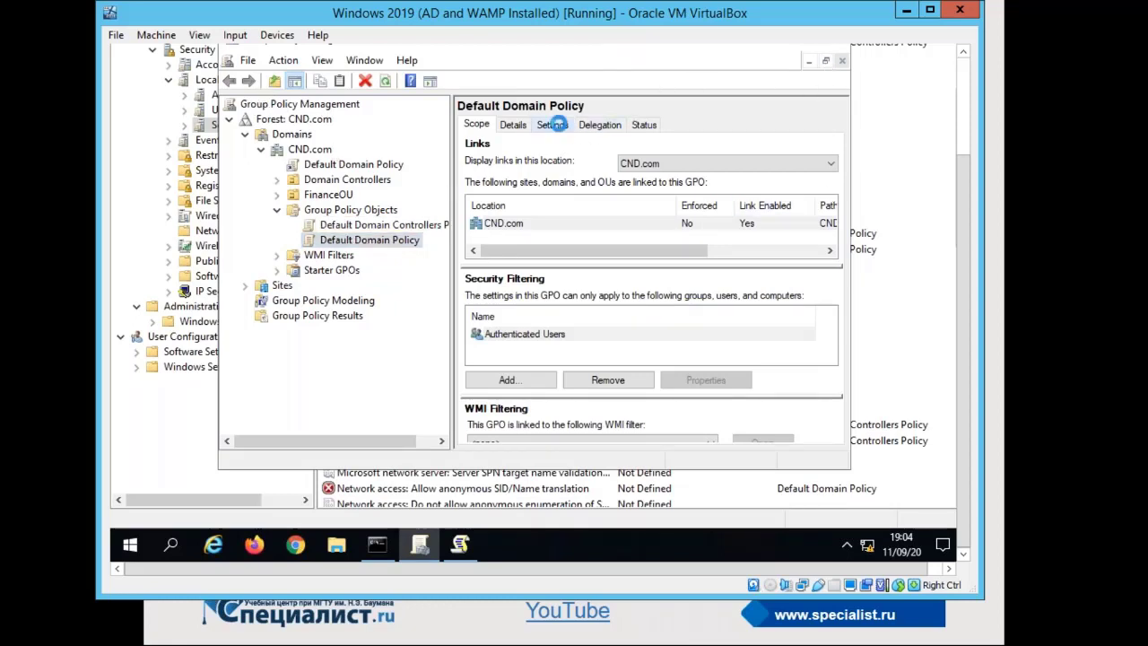
pyautogui.click(553, 125)
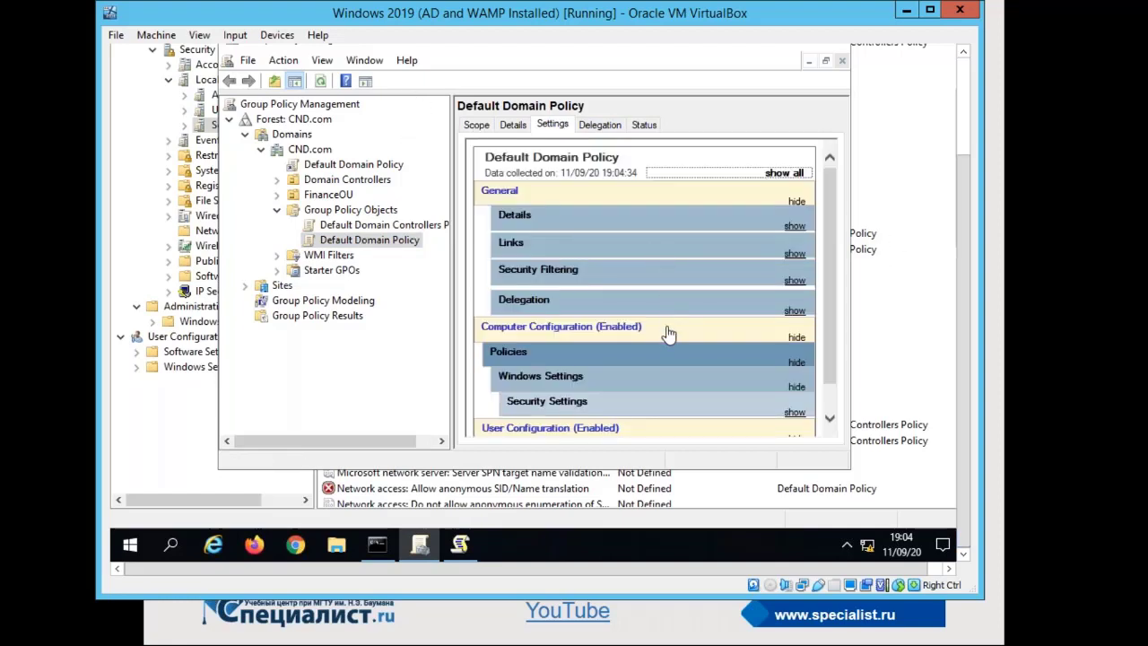
pyautogui.click(795, 412)
pyautogui.scroll(-2, 751, 359)
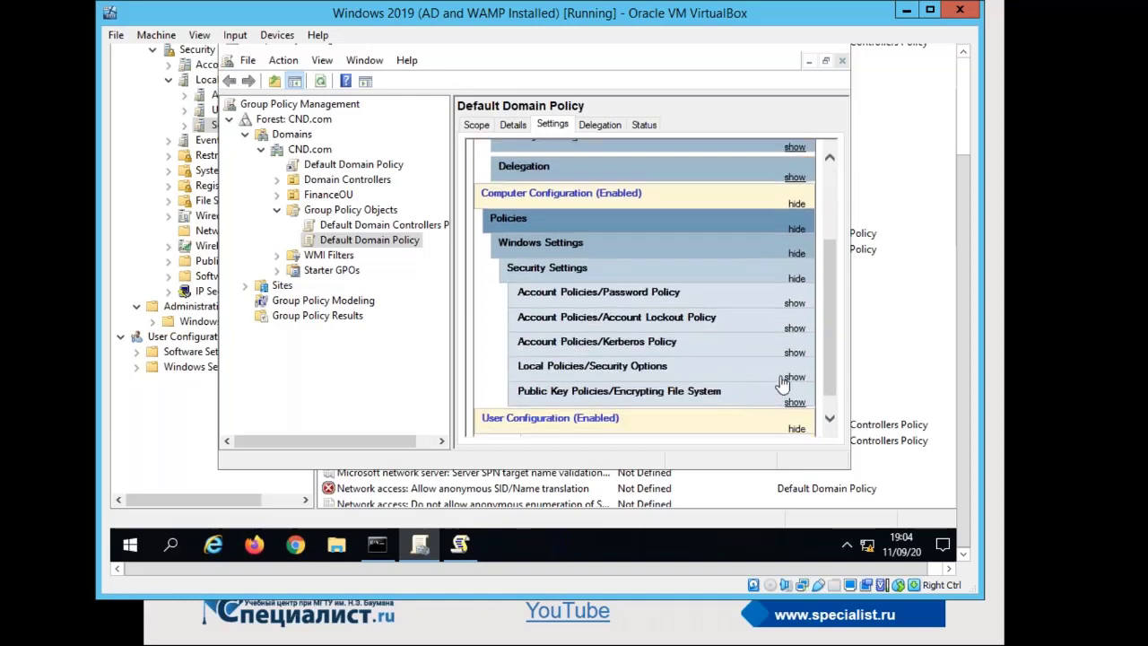
pyautogui.click(795, 377)
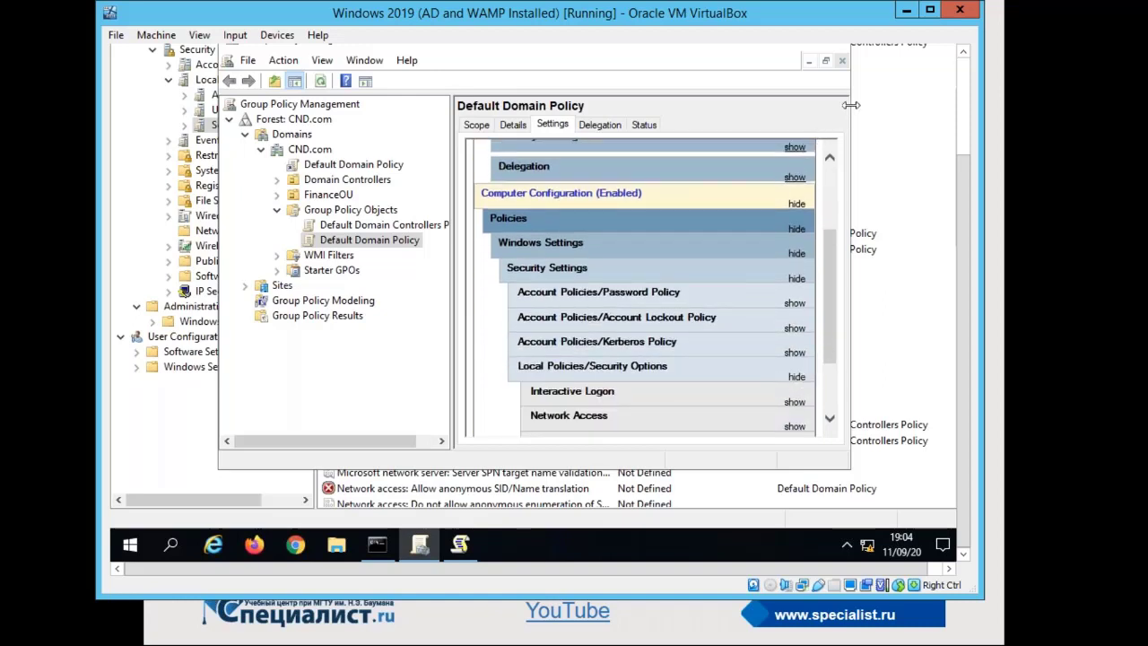
pyautogui.scroll(-2, 660, 303)
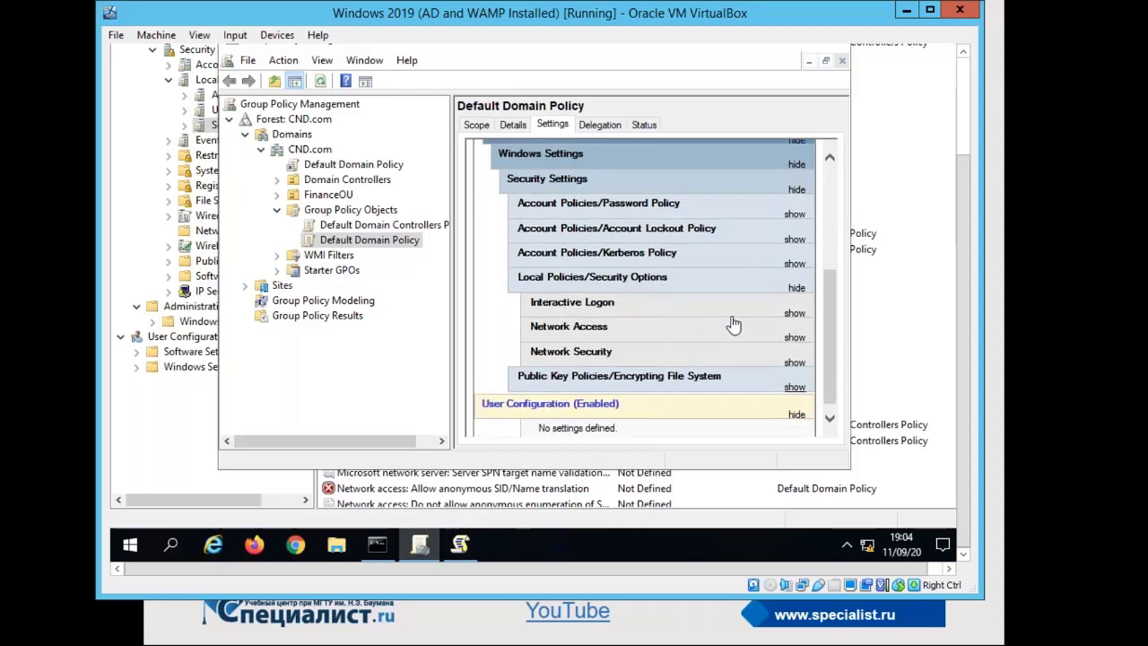
pyautogui.click(794, 313)
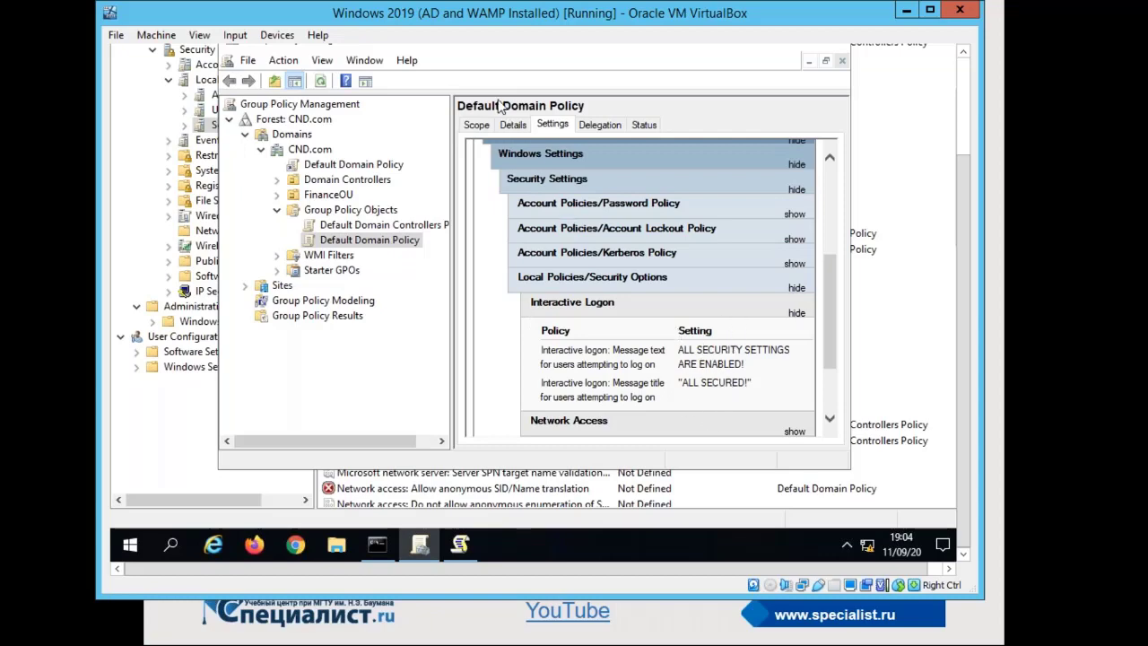
# Compare the interactive logon message text and title in Resultant Set of Policy with those in the Default Domain Policy settings.
pyautogui.click(177, 425)
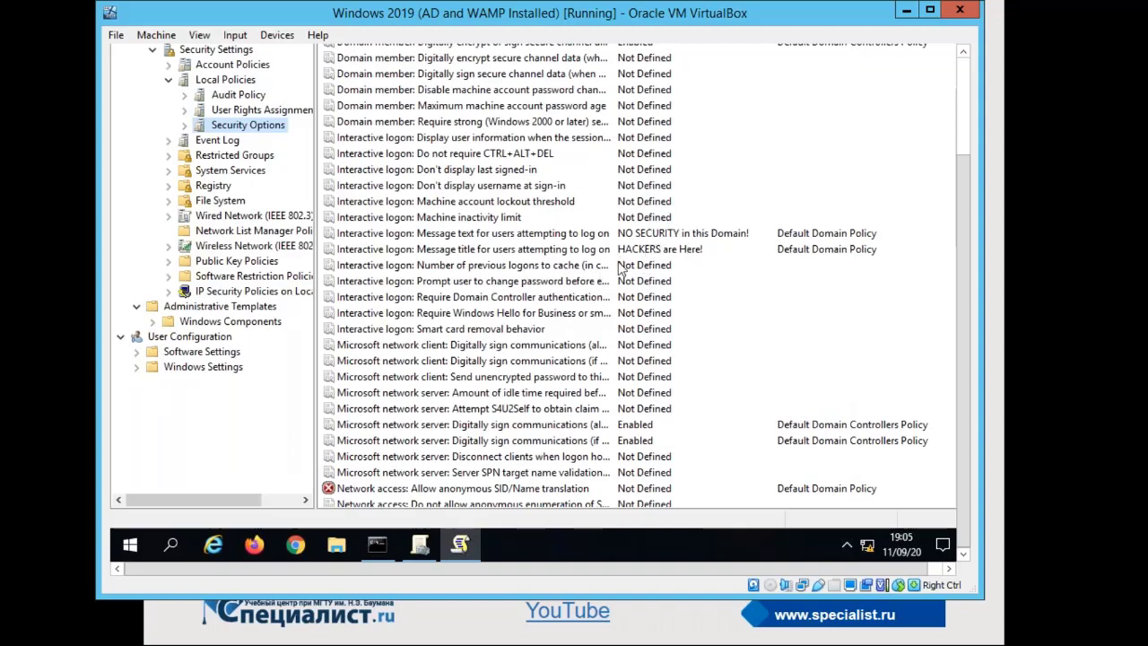
pyautogui.click(422, 554)
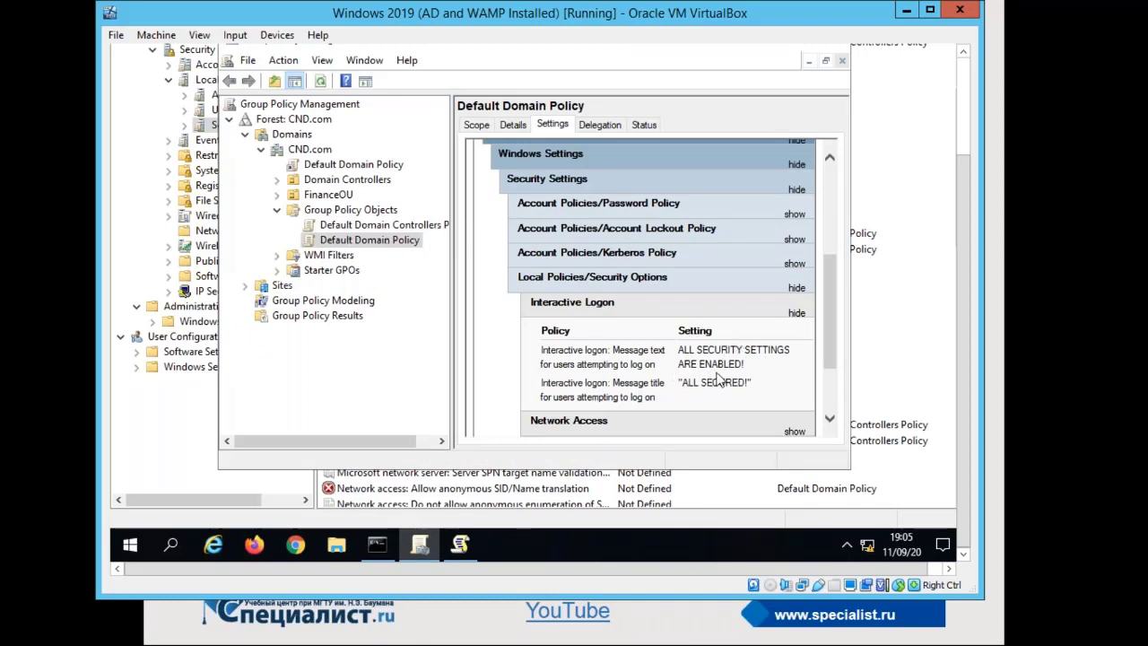
pyautogui.click(884, 360)
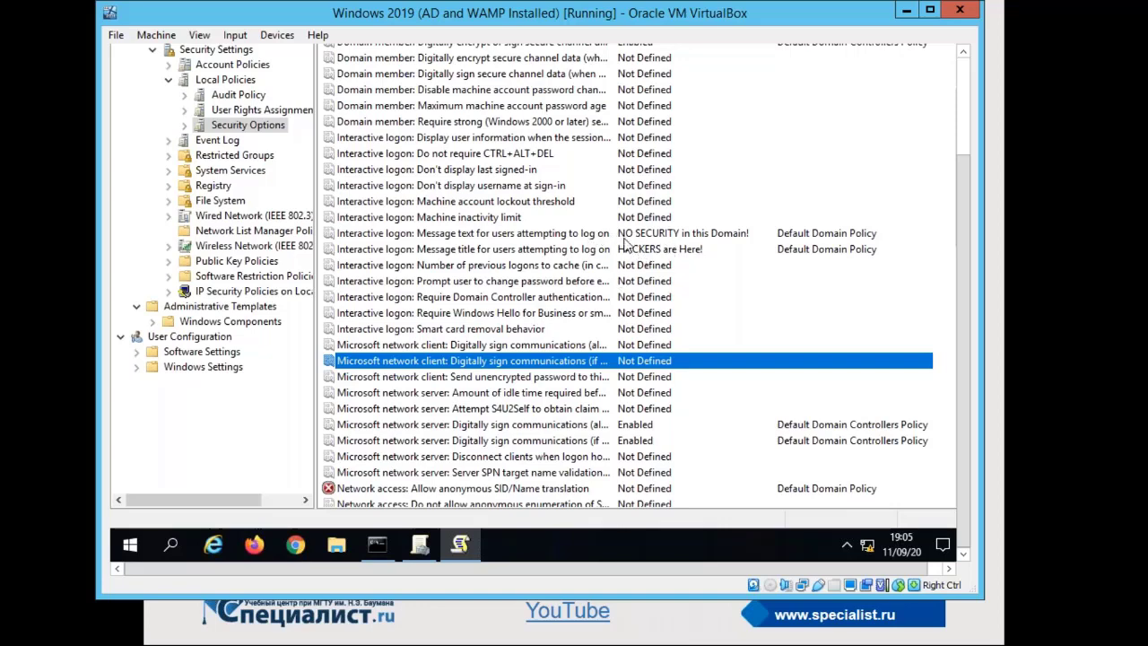
pyautogui.click(419, 545)
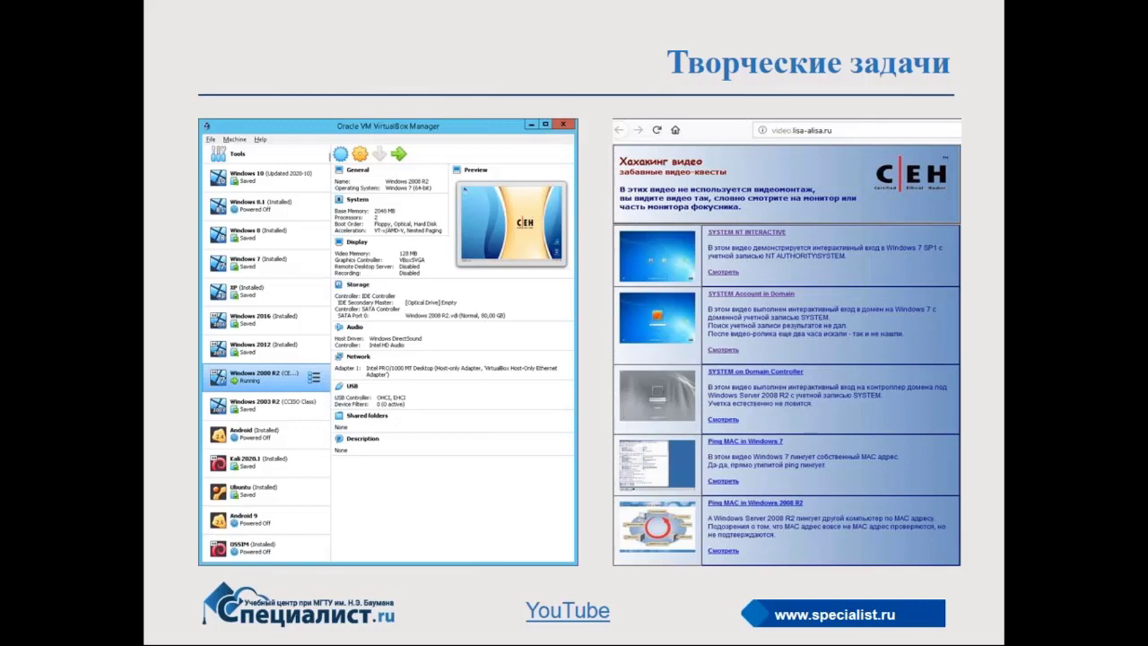
# Advance the slide show from "Творческие задачи" through the "Новые техники и эксплойты" slides to the NFS enumeration slide.
pyautogui.click(983, 341)
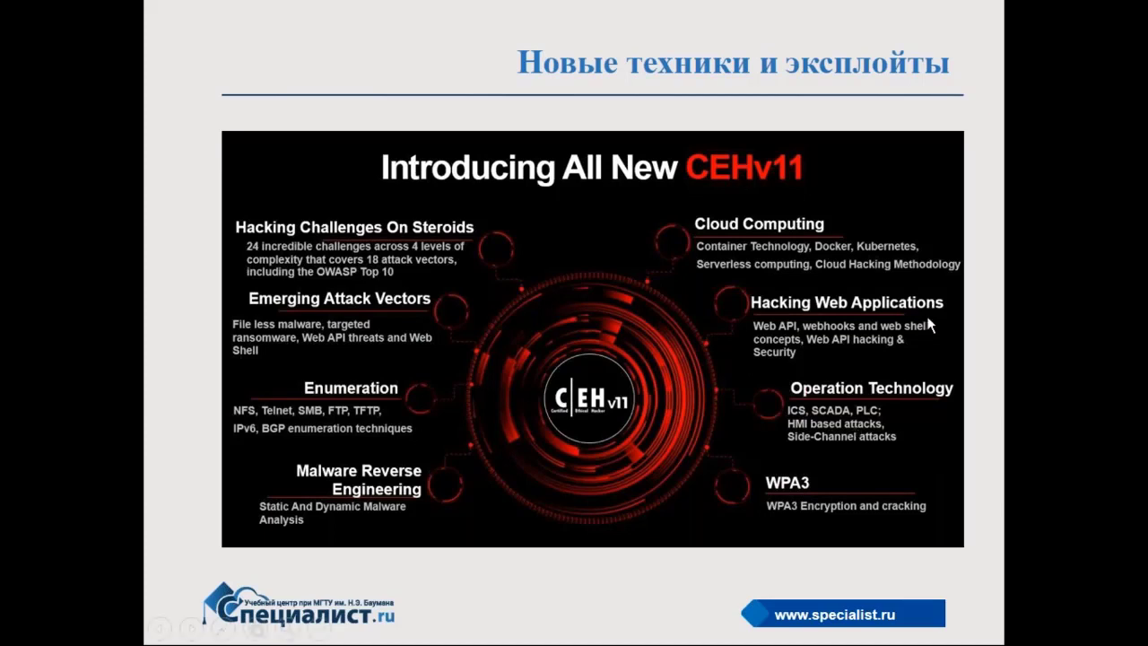
pyautogui.click(980, 165)
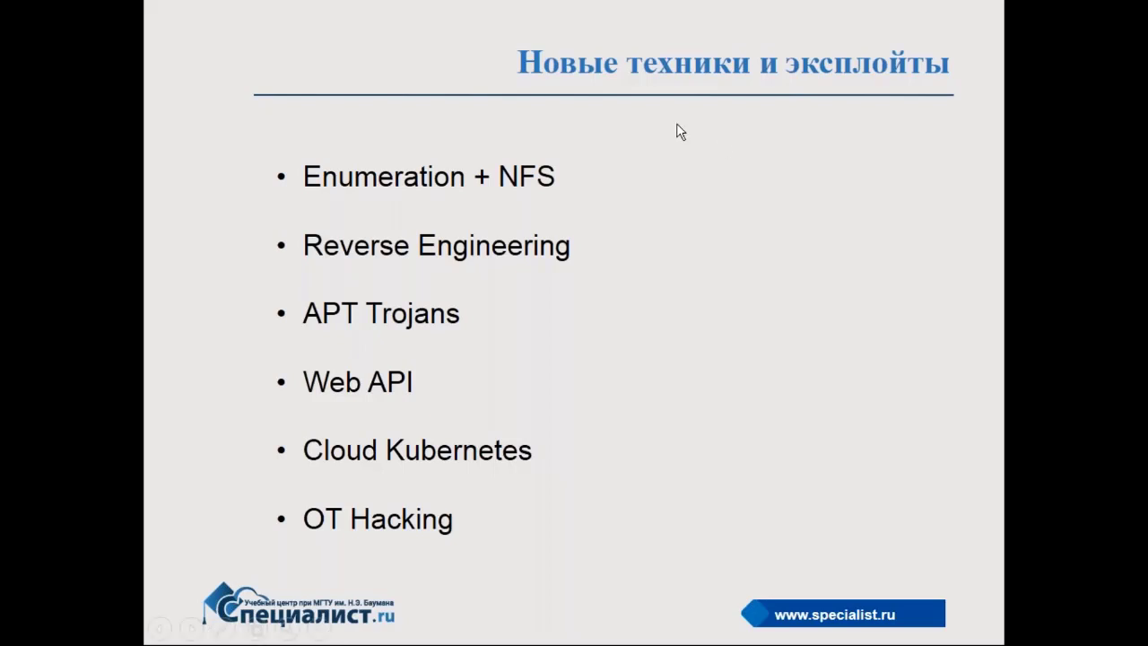
pyautogui.click(383, 192)
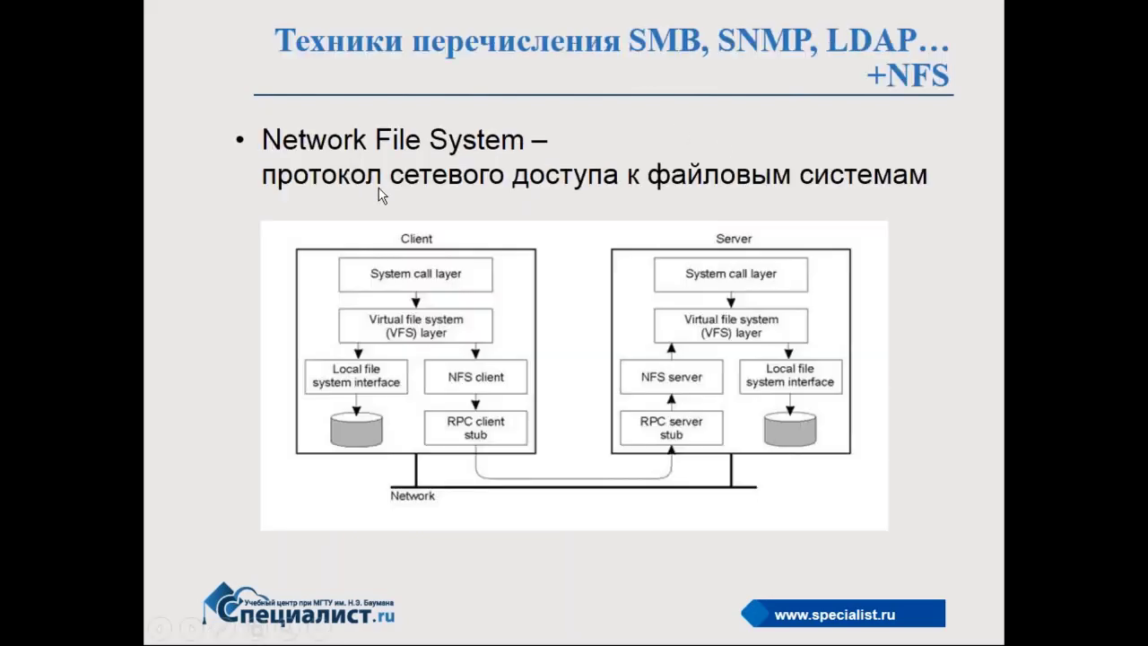